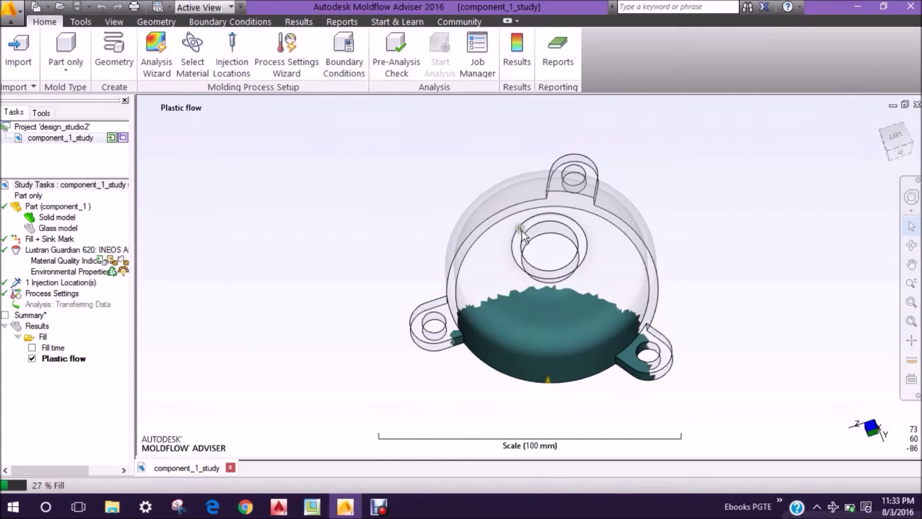
Orbit the part through the fill and sink mark results, turn on value probing, and show Fill time.
{"action": "middle_click_drag", "start_coordinate": [336, 298], "coordinate": [391, 305]}
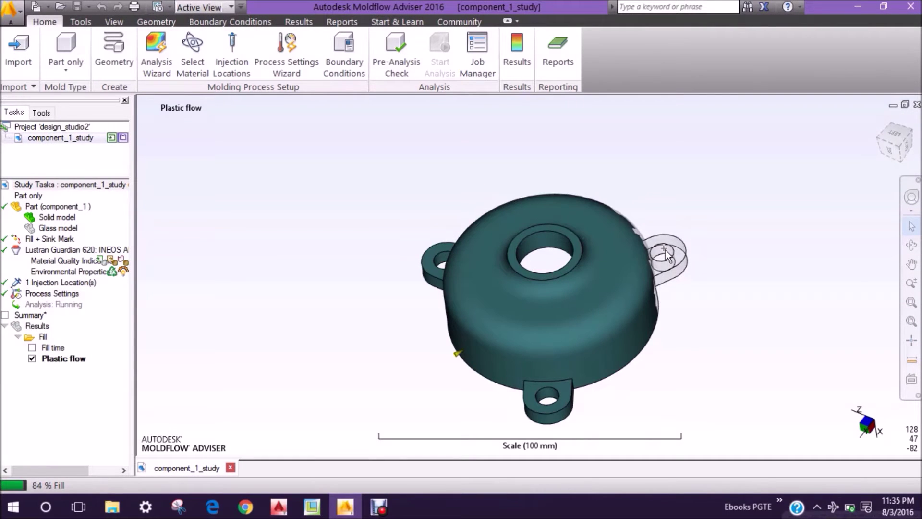
{"action": "mouse_move", "coordinate": [667, 251]}
{"action": "middle_mouse_down"}
{"action": "mouse_move", "coordinate": [328, 362]}
{"action": "mouse_move", "coordinate": [668, 239]}
{"action": "middle_mouse_up"}
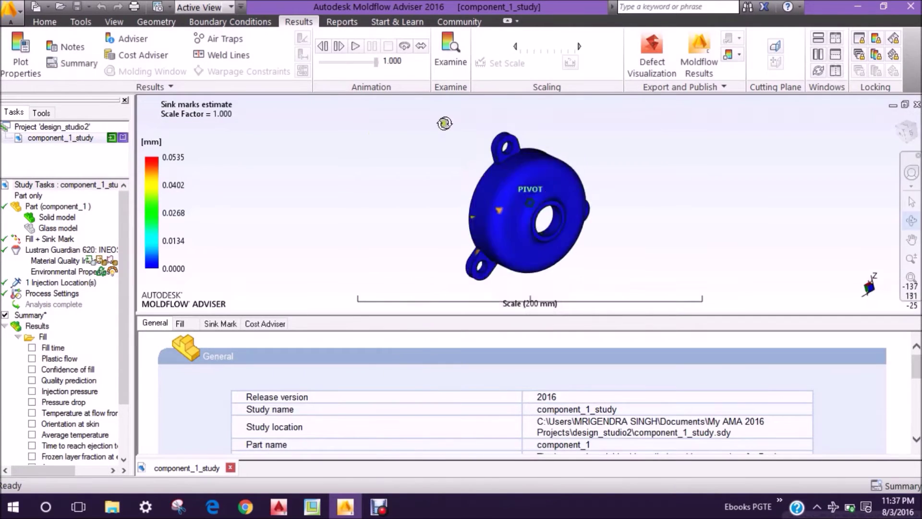
{"action": "middle_click_drag", "start_coordinate": [442, 121], "coordinate": [481, 139]}
{"action": "left_click", "coordinate": [451, 52]}
{"action": "middle_click_drag", "start_coordinate": [546, 173], "coordinate": [525, 200]}
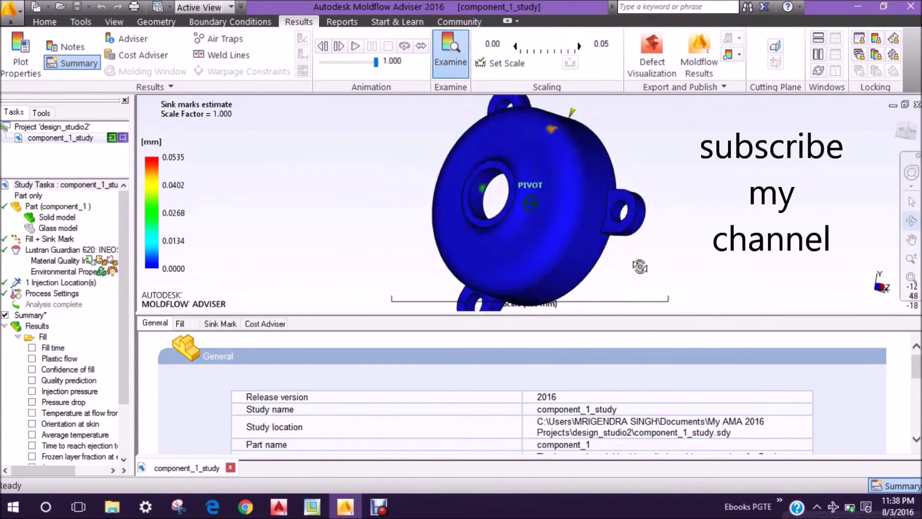
{"action": "left_click", "coordinate": [31, 348]}
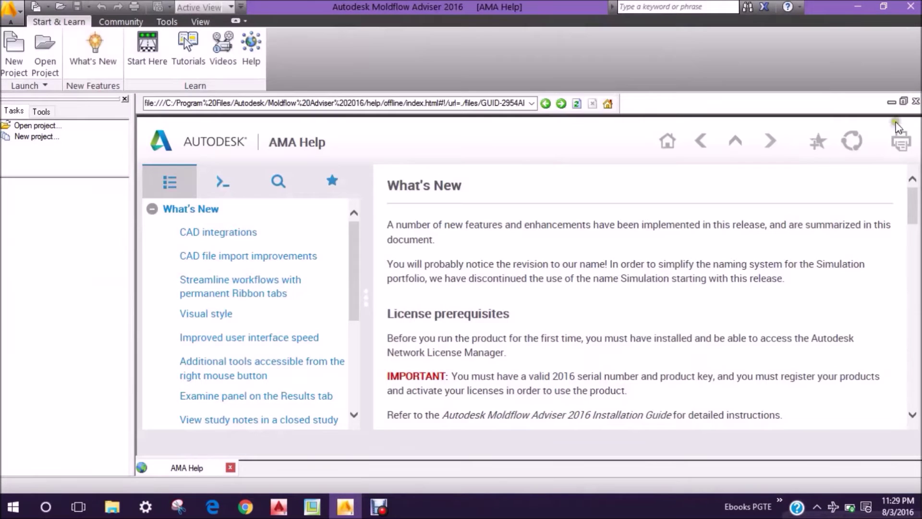
Close the Help page and create a new project, renamed design_studio2 after the duplicate-name warning.
{"action": "left_click", "coordinate": [915, 102]}
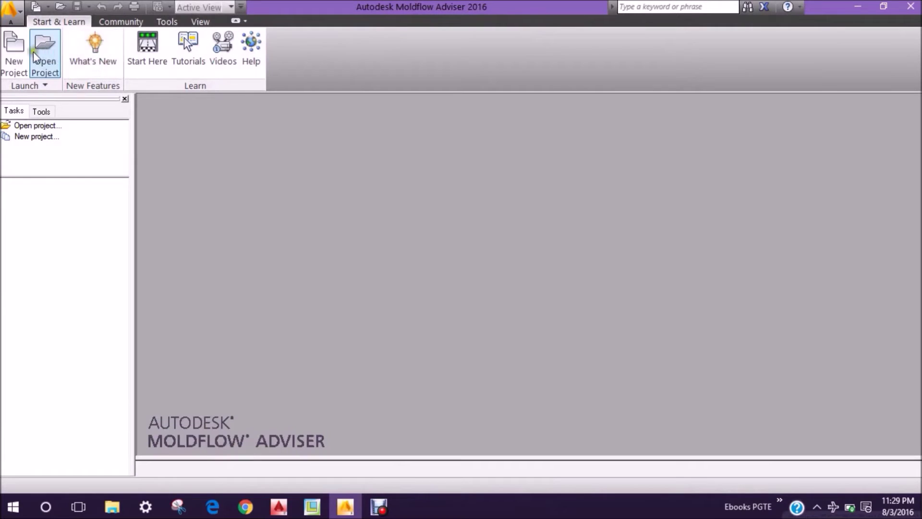
{"action": "left_click", "coordinate": [15, 58]}
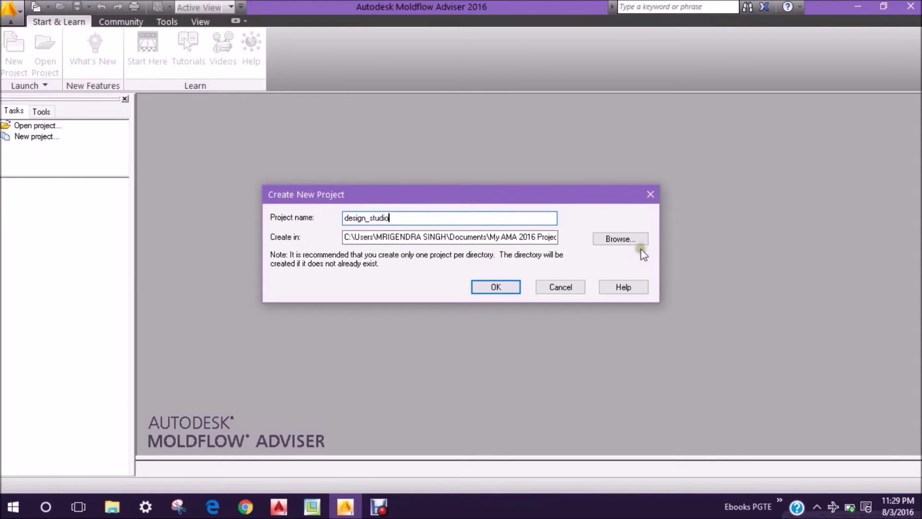
{"action": "left_click", "coordinate": [610, 240]}
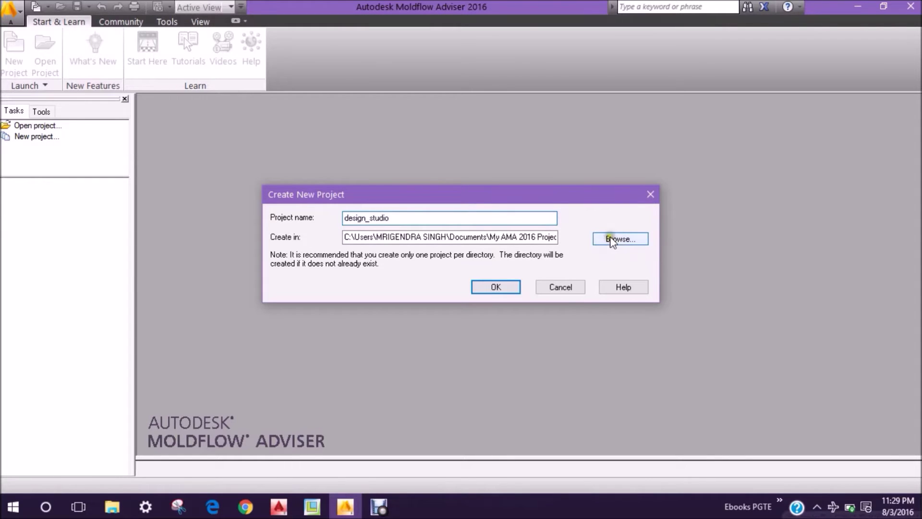
{"action": "left_click", "coordinate": [505, 286]}
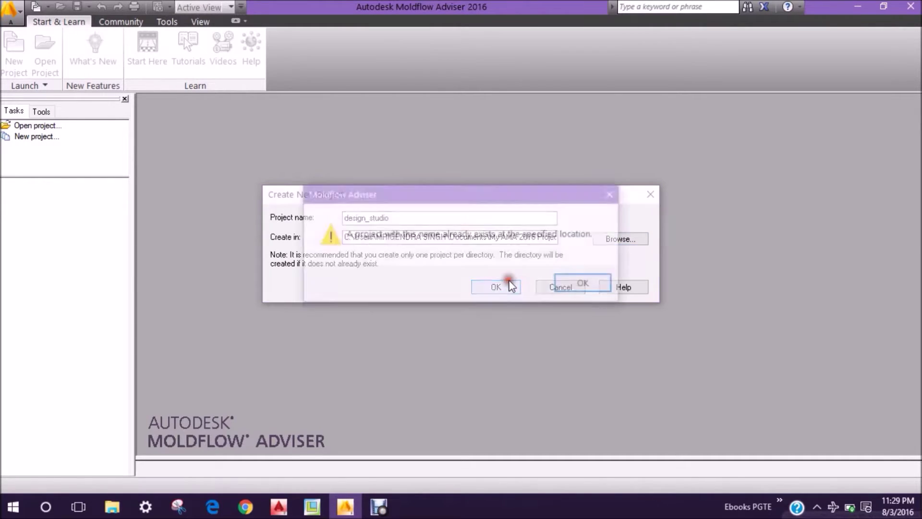
{"action": "left_click", "coordinate": [579, 287]}
{"action": "left_click", "coordinate": [413, 215]}
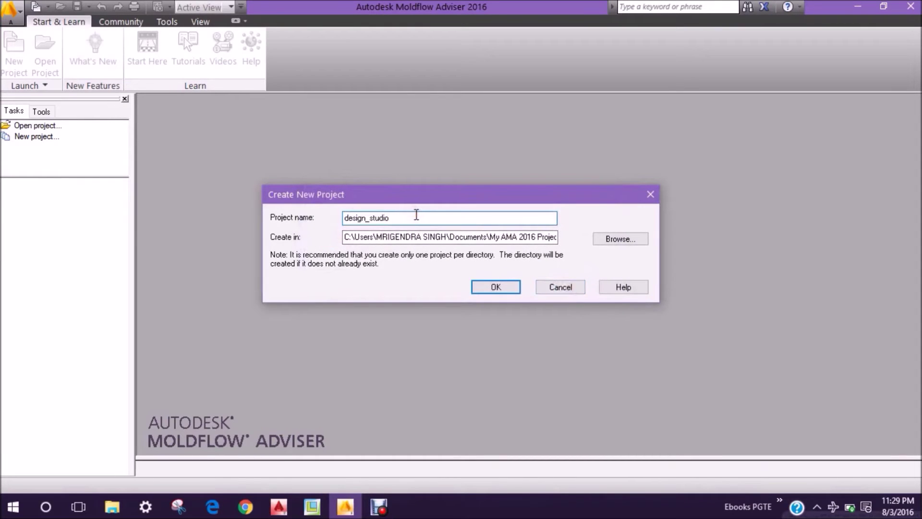
{"action": "left_click", "coordinate": [492, 286]}
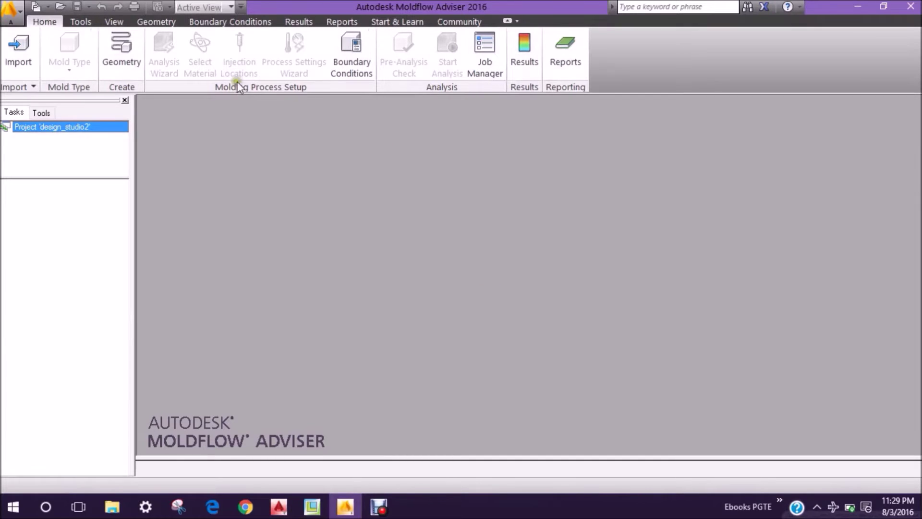
Import component_1.prt in millimetres with clean-up checks as a Standard - Dual Domain study.
{"action": "left_click", "coordinate": [18, 48]}
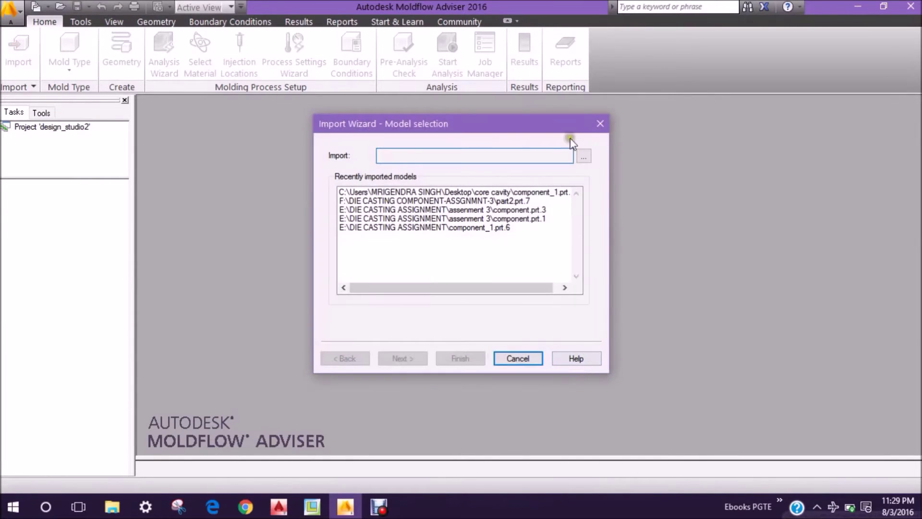
{"action": "left_click", "coordinate": [584, 156]}
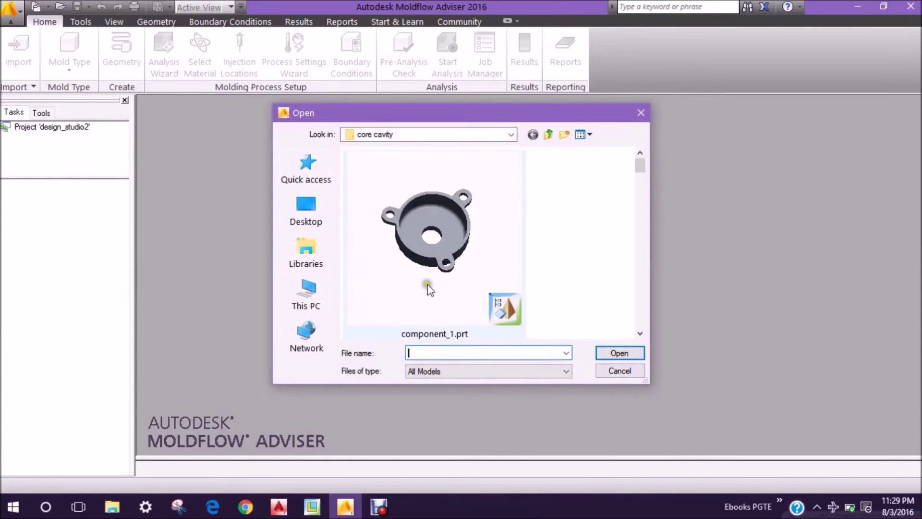
{"action": "left_click", "coordinate": [430, 259]}
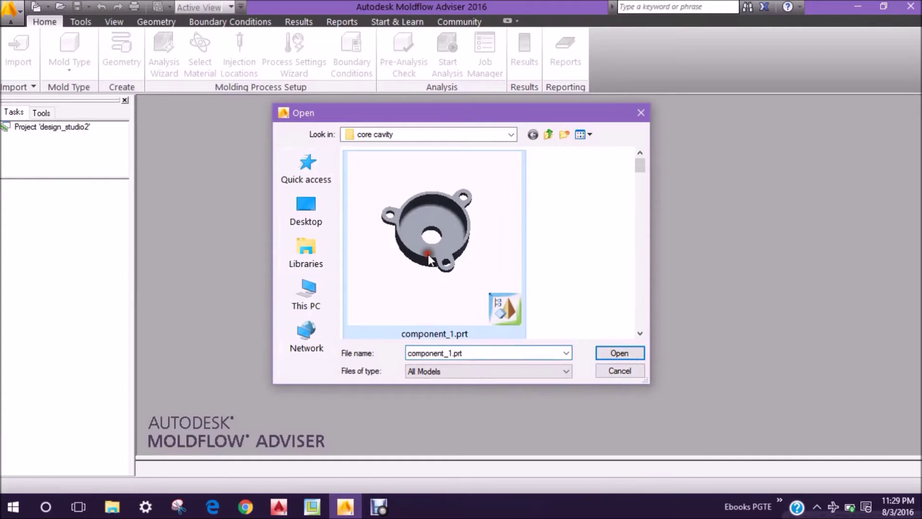
{"action": "left_click", "coordinate": [615, 353]}
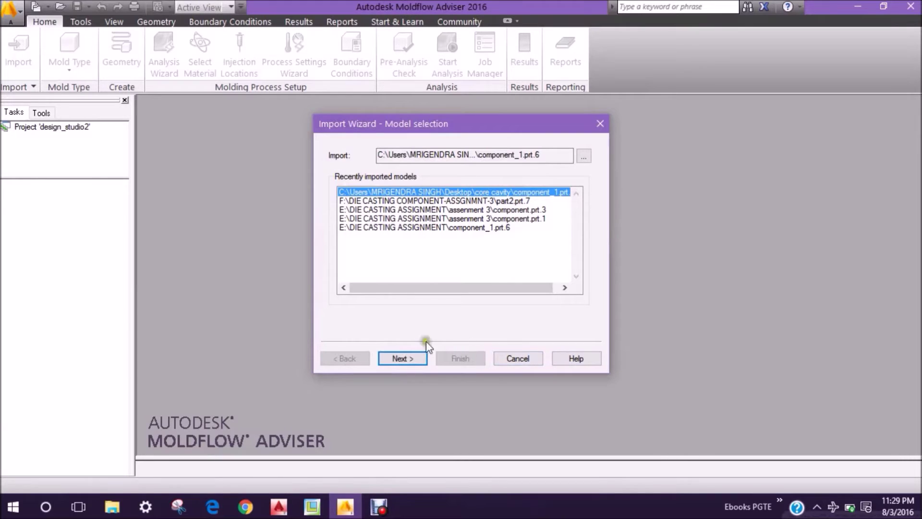
{"action": "left_click", "coordinate": [400, 358]}
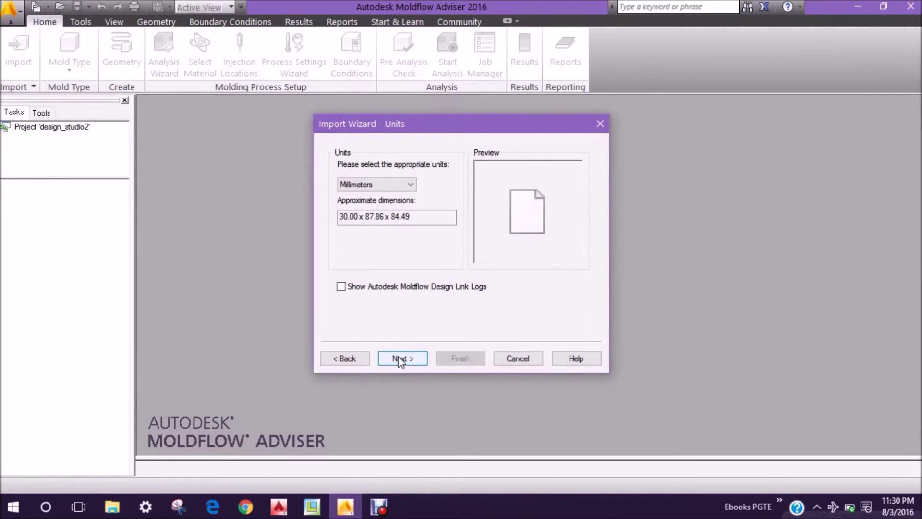
{"action": "left_click", "coordinate": [403, 355]}
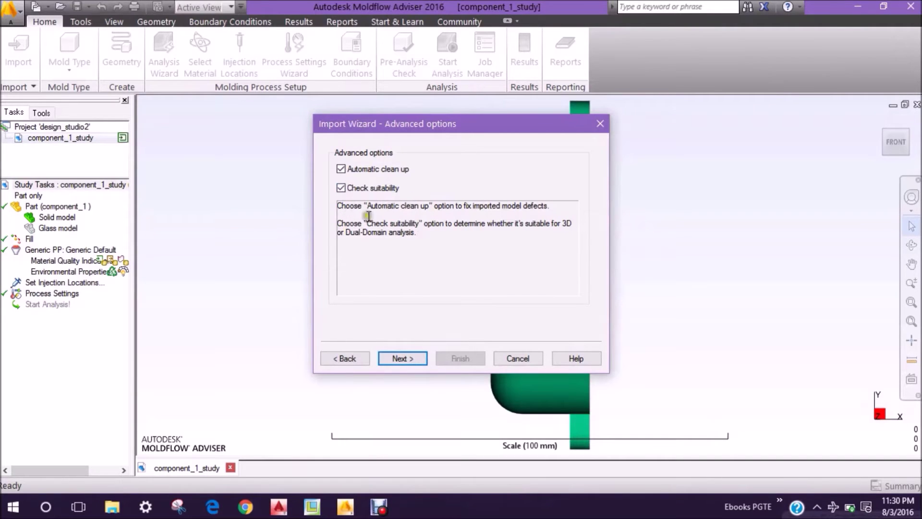
{"action": "left_click", "coordinate": [407, 361]}
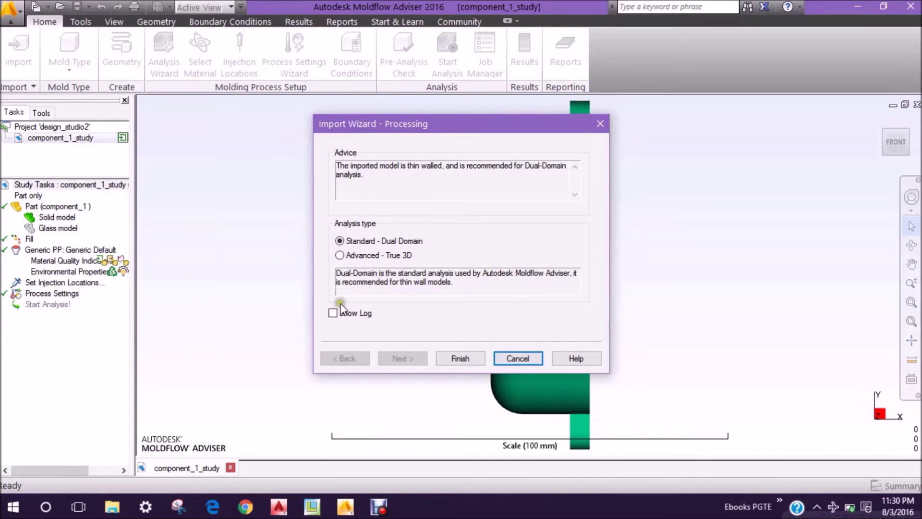
{"action": "left_click", "coordinate": [460, 359]}
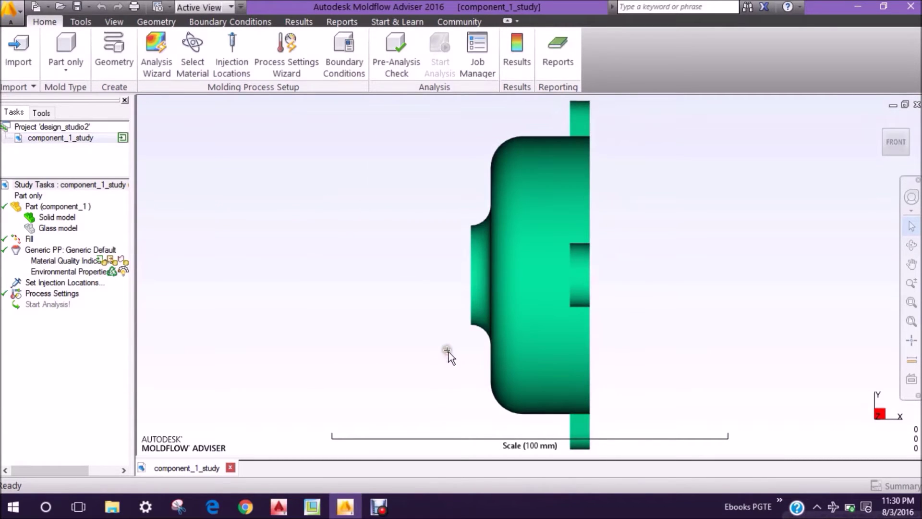
Reset the view to Home and place one injection location on component_1's side wall.
{"action": "middle_click_drag", "start_coordinate": [494, 304], "coordinate": [553, 298]}
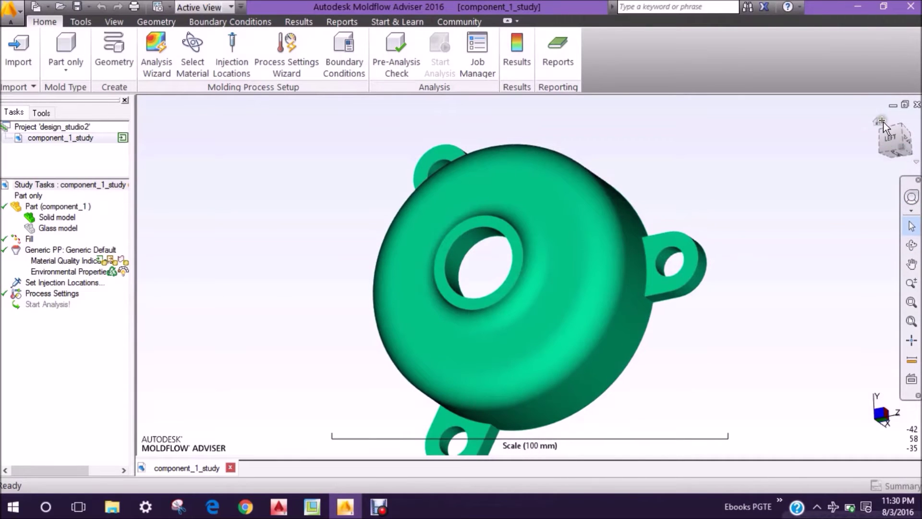
{"action": "left_click", "coordinate": [880, 121]}
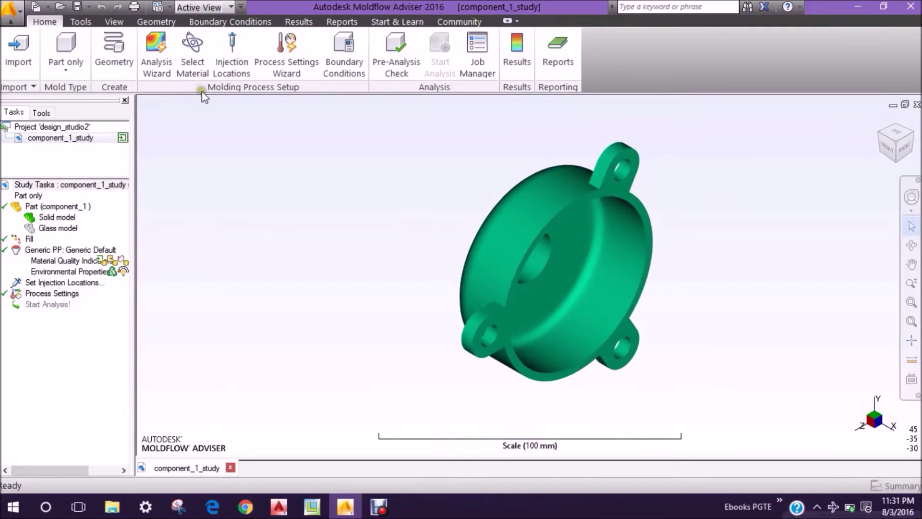
{"action": "left_click", "coordinate": [350, 72]}
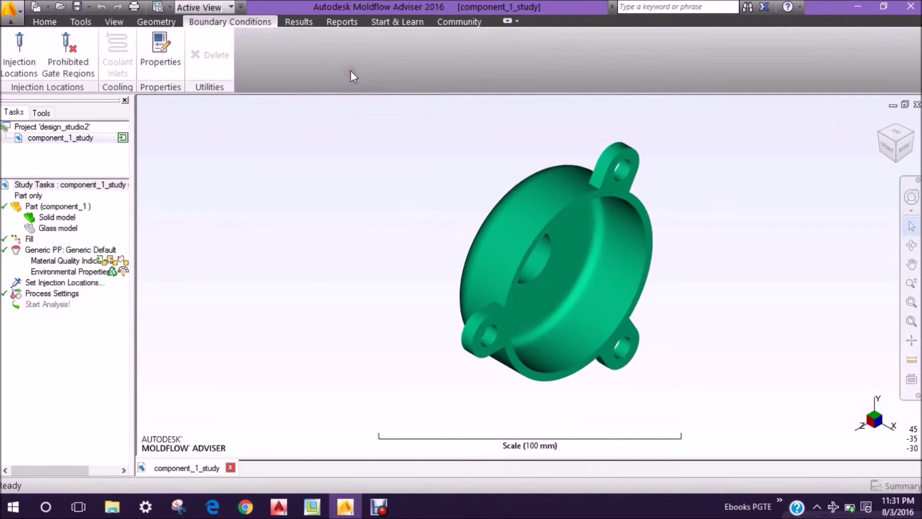
{"action": "left_click", "coordinate": [18, 48]}
{"action": "mouse_move", "coordinate": [453, 236]}
{"action": "middle_mouse_down"}
{"action": "mouse_move", "coordinate": [465, 218]}
{"action": "mouse_move", "coordinate": [505, 232]}
{"action": "mouse_move", "coordinate": [579, 181]}
{"action": "mouse_move", "coordinate": [494, 189]}
{"action": "mouse_move", "coordinate": [520, 268]}
{"action": "middle_mouse_up"}
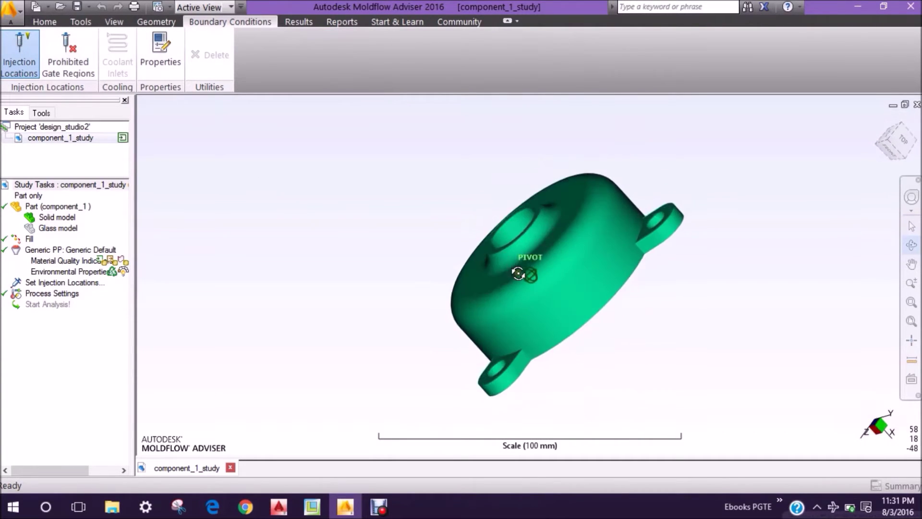
{"action": "left_click", "coordinate": [599, 279]}
{"action": "middle_click_drag", "start_coordinate": [598, 280], "coordinate": [426, 225]}
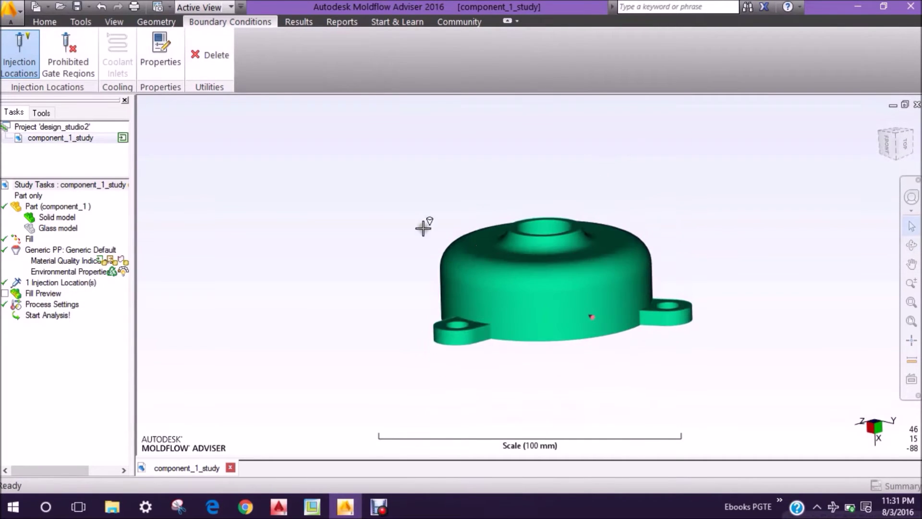
{"action": "left_click", "coordinate": [43, 22]}
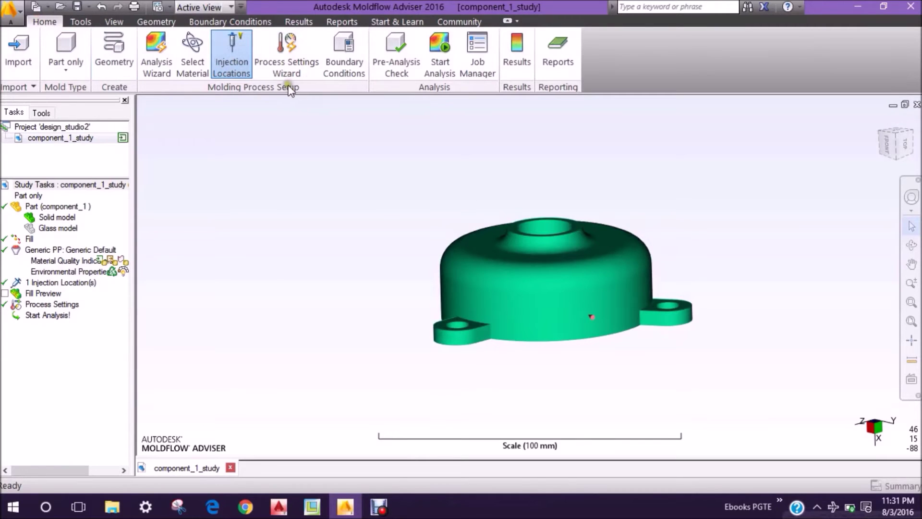
Set the material manufacturer to INEOS ABS, default mold and melt temperatures, and processing resolution Level 1.
{"action": "left_click", "coordinate": [192, 63]}
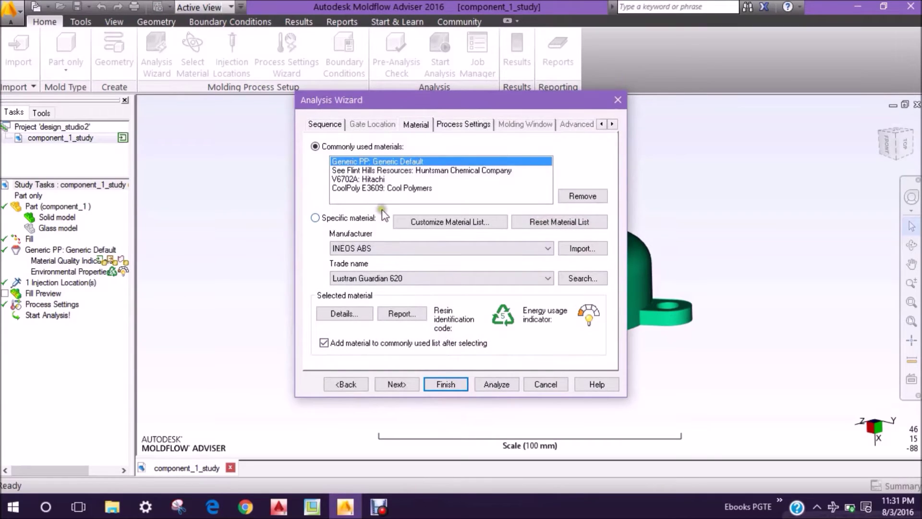
{"action": "left_click", "coordinate": [393, 247]}
{"action": "left_click", "coordinate": [394, 260]}
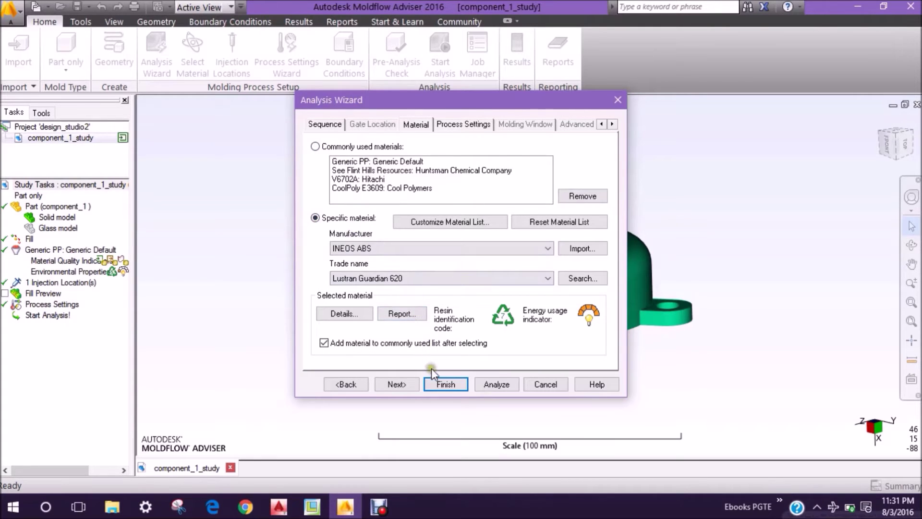
{"action": "left_click", "coordinate": [398, 384]}
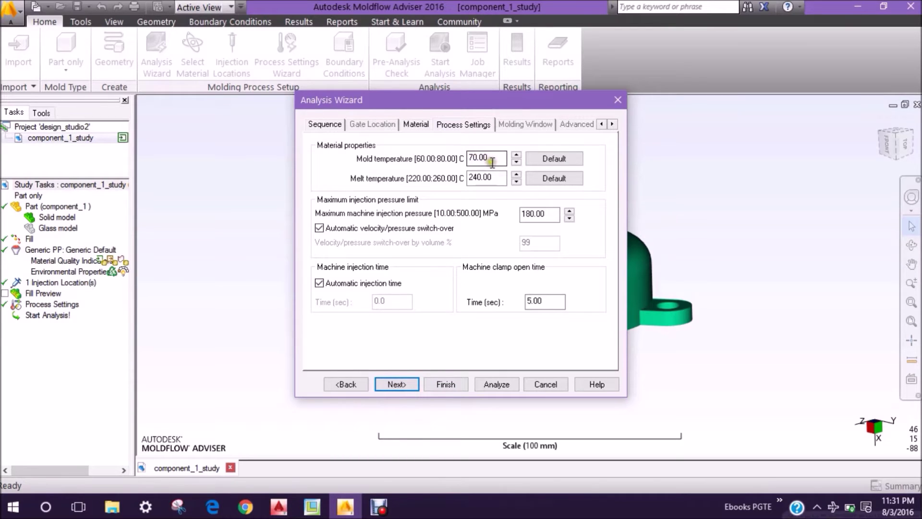
{"action": "left_click", "coordinate": [549, 162]}
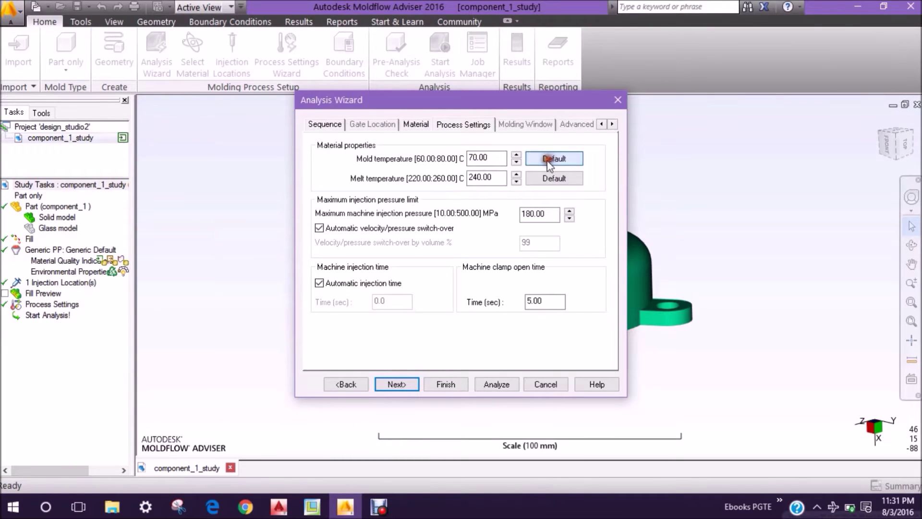
{"action": "left_click", "coordinate": [549, 180]}
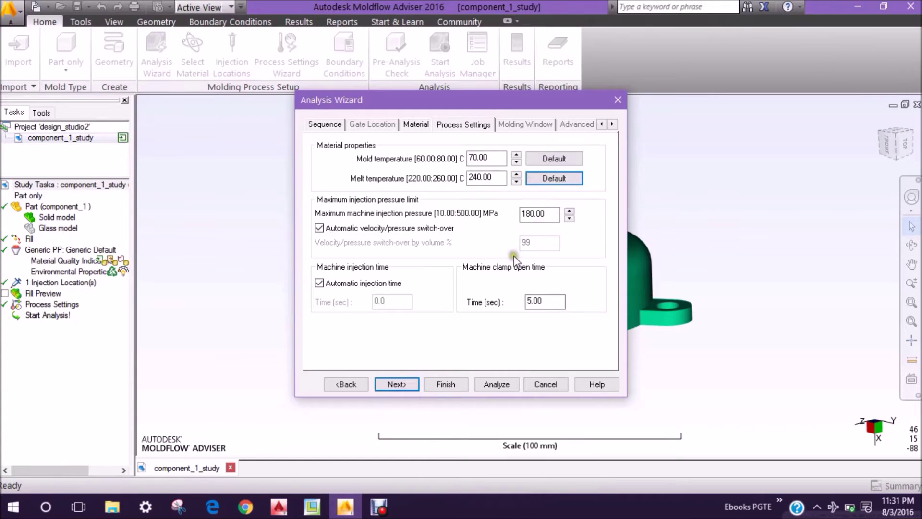
{"action": "left_click", "coordinate": [405, 384]}
{"action": "left_click", "coordinate": [401, 160]}
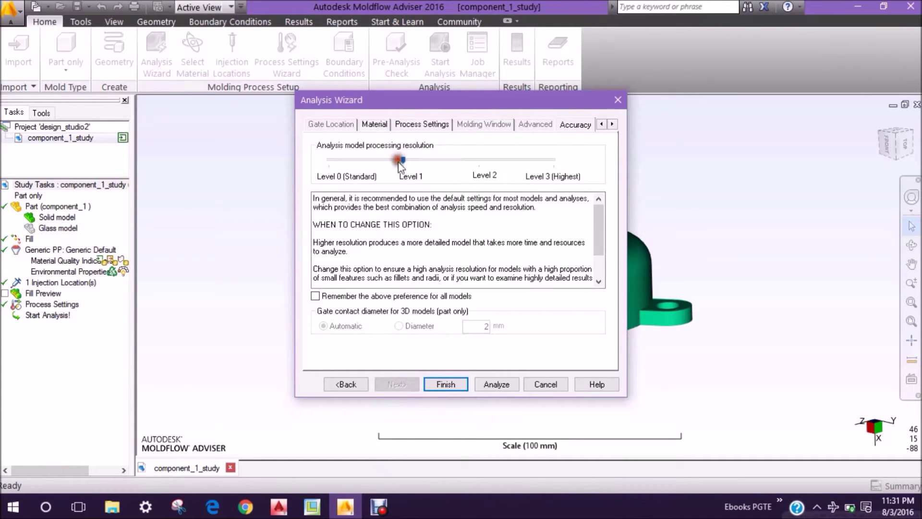
{"action": "left_click", "coordinate": [459, 384]}
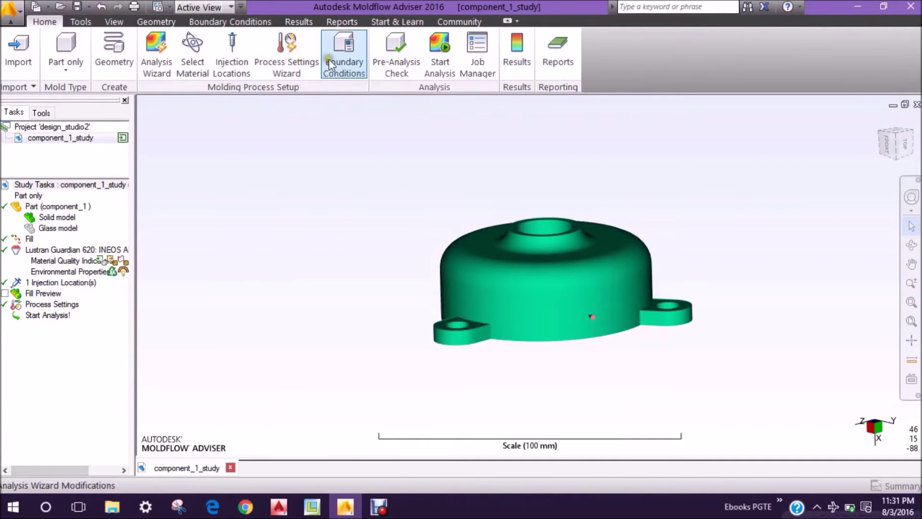
Run the Pre-Analysis Check to confirm the model is ready, keeping the mold type as part only.
{"action": "left_click", "coordinate": [262, 72]}
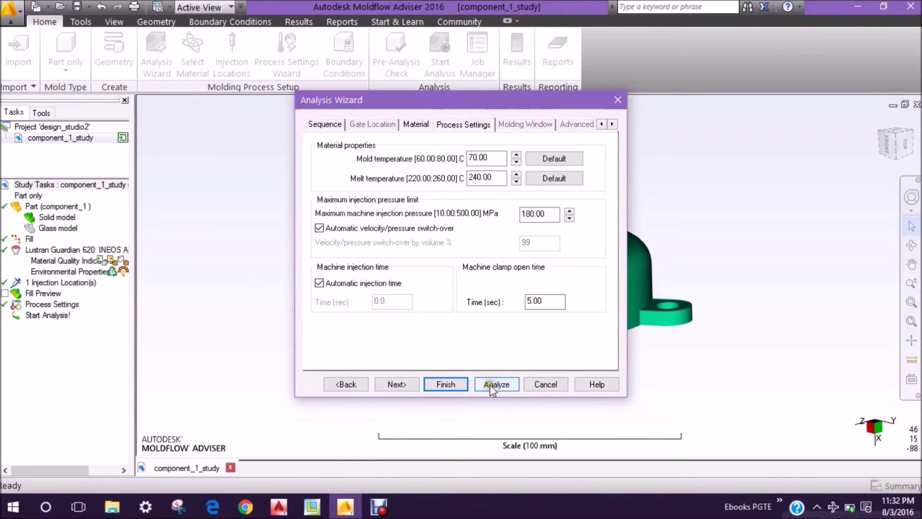
{"action": "left_click", "coordinate": [454, 382]}
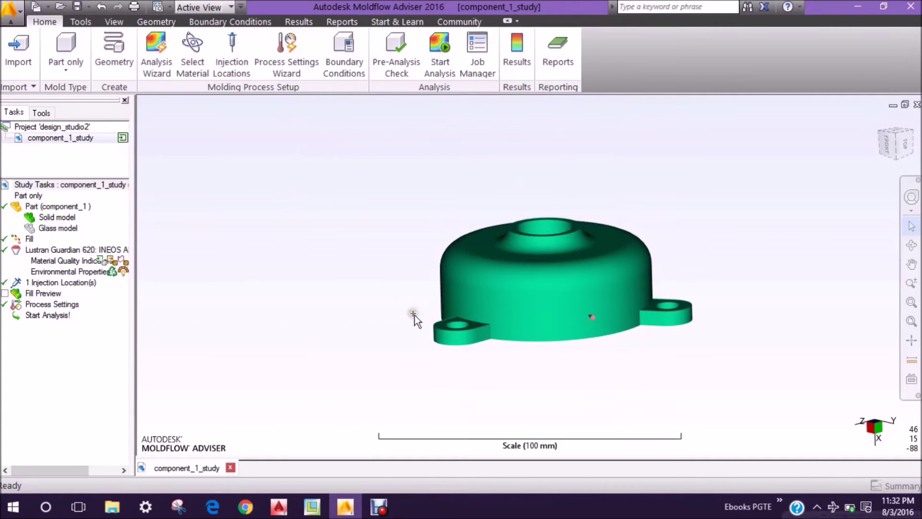
{"action": "left_click", "coordinate": [404, 56]}
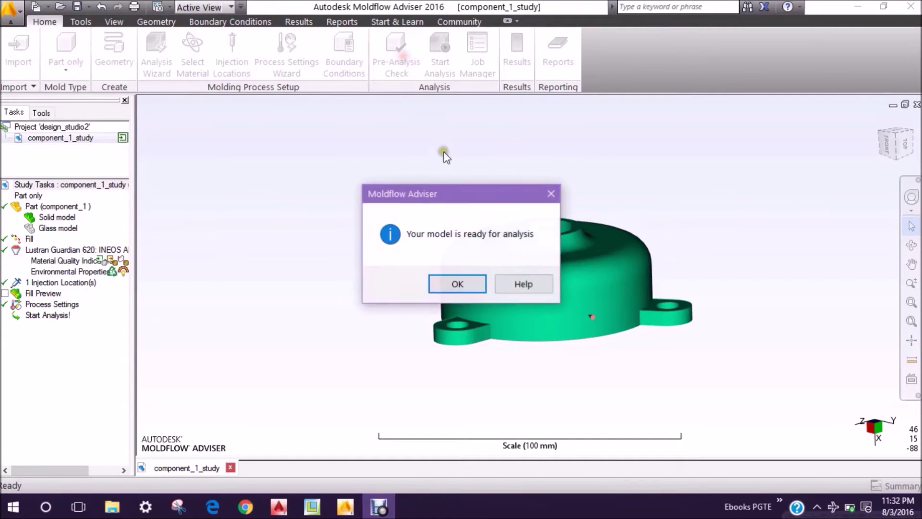
{"action": "left_click", "coordinate": [457, 283]}
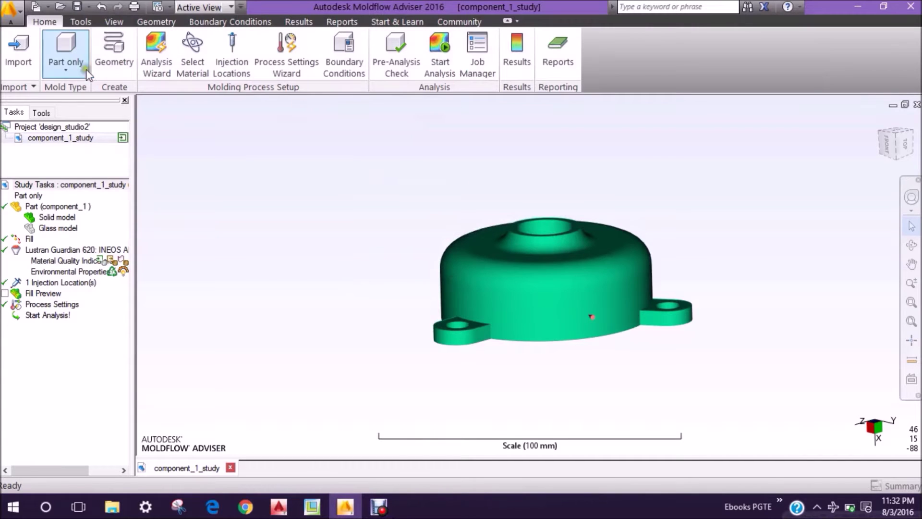
{"action": "left_click", "coordinate": [72, 67]}
{"action": "left_click", "coordinate": [77, 92]}
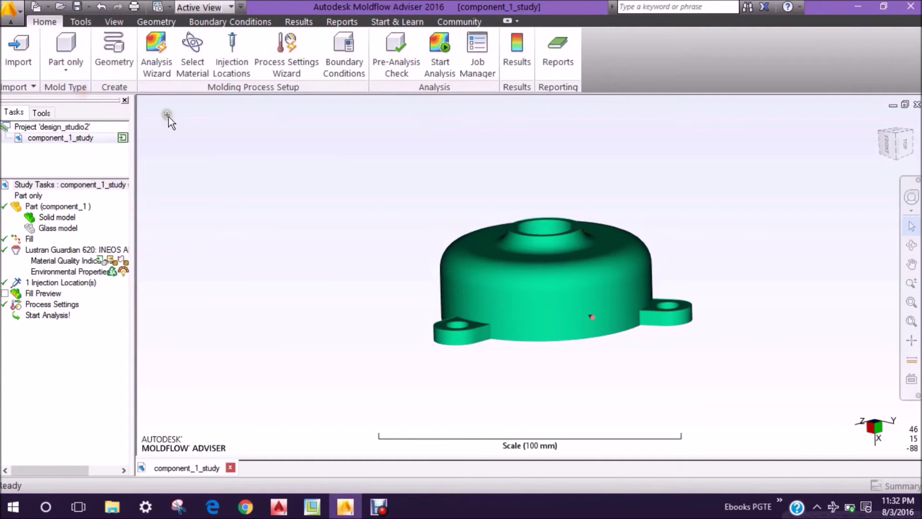
{"action": "mouse_move", "coordinate": [391, 229]}
{"action": "middle_mouse_down"}
{"action": "mouse_move", "coordinate": [361, 278]}
{"action": "mouse_move", "coordinate": [350, 263]}
{"action": "middle_mouse_up"}
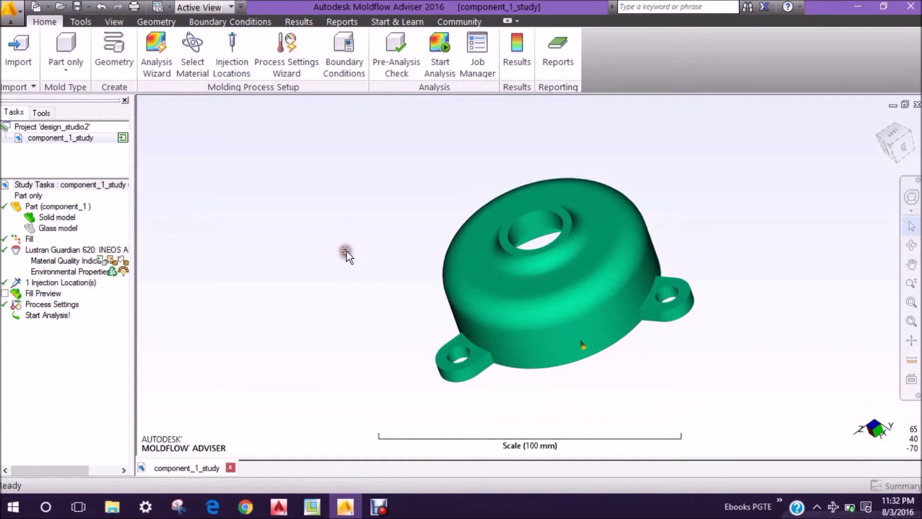
{"action": "left_click", "coordinate": [156, 51]}
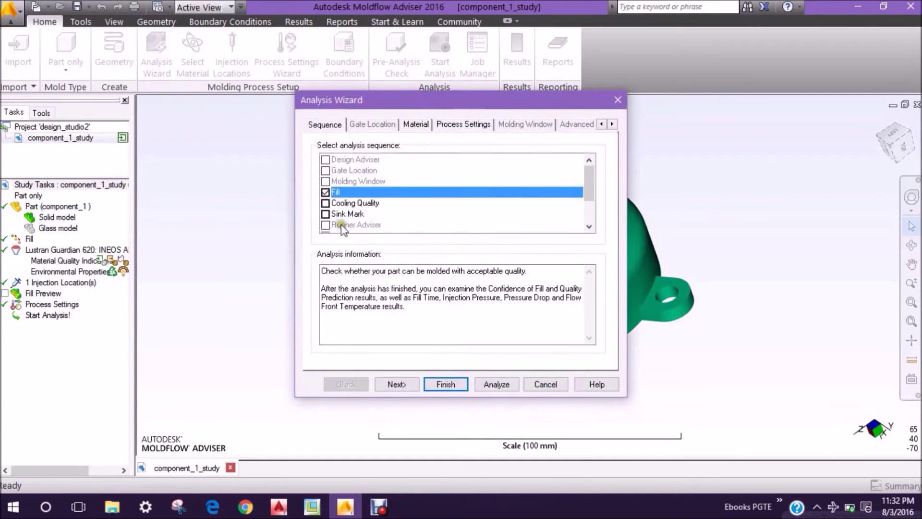
Tick Sink Mark in the analysis sequence to make the study Fill + Sink Mark, then start the analysis.
{"action": "left_click", "coordinate": [334, 214]}
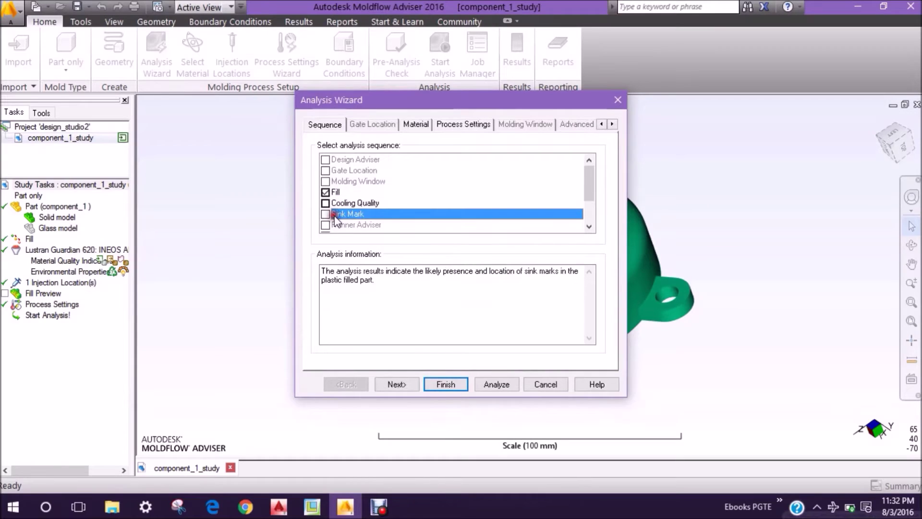
{"action": "left_click", "coordinate": [326, 214]}
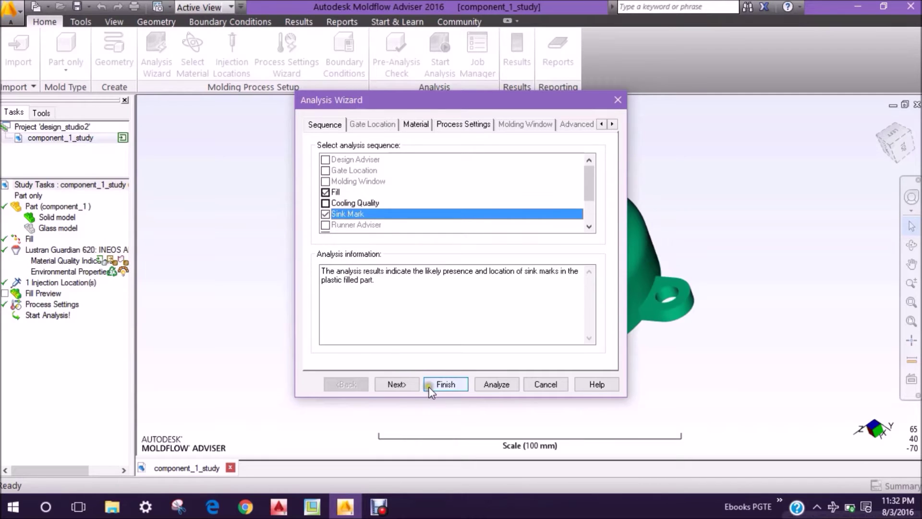
{"action": "left_click", "coordinate": [397, 384]}
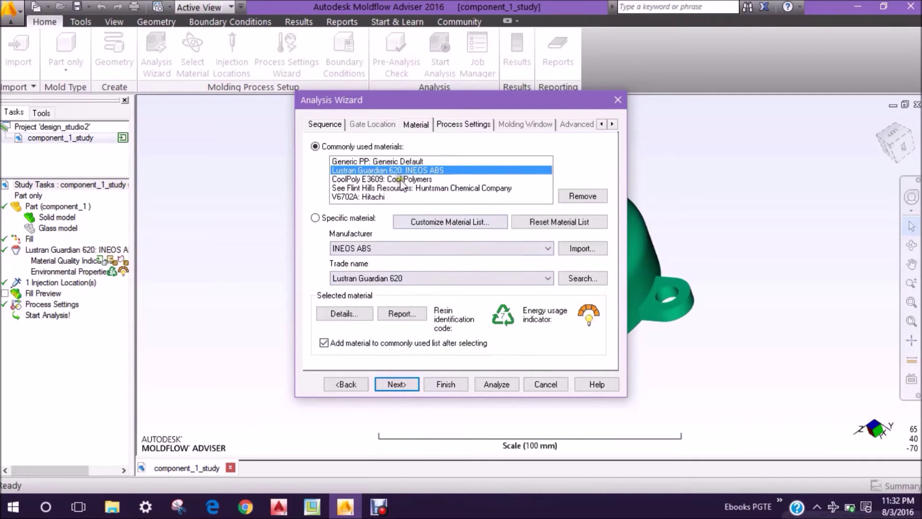
{"action": "left_click", "coordinate": [446, 384]}
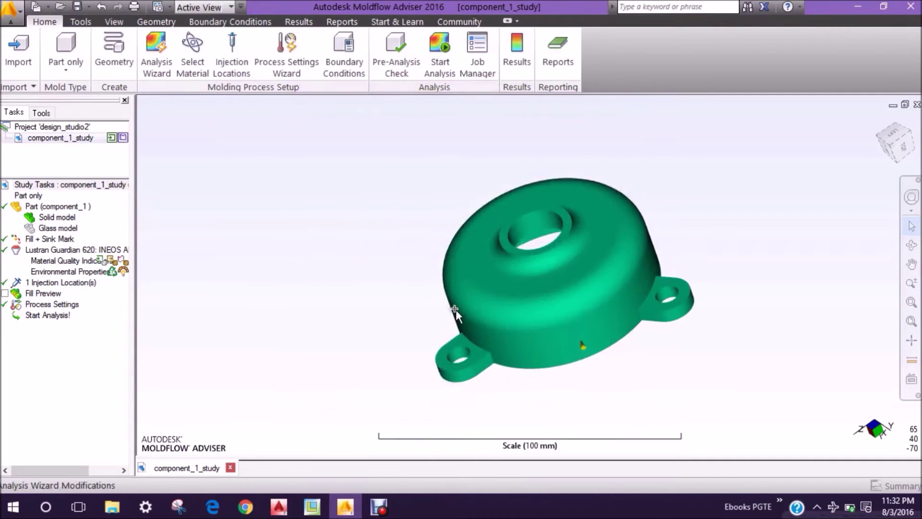
{"action": "mouse_move", "coordinate": [456, 310]}
{"action": "middle_mouse_down"}
{"action": "mouse_move", "coordinate": [558, 299]}
{"action": "mouse_move", "coordinate": [581, 245]}
{"action": "mouse_move", "coordinate": [552, 230]}
{"action": "mouse_move", "coordinate": [525, 314]}
{"action": "middle_mouse_up"}
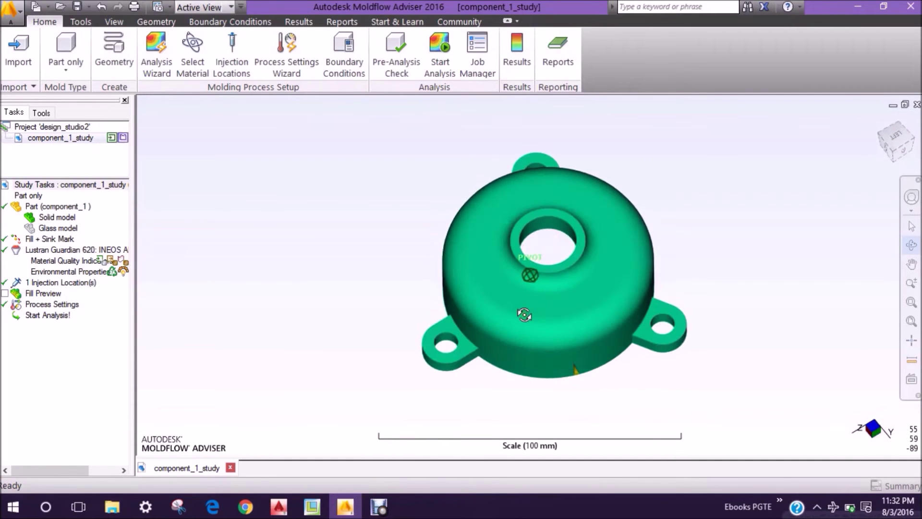
{"action": "left_click", "coordinate": [429, 61]}
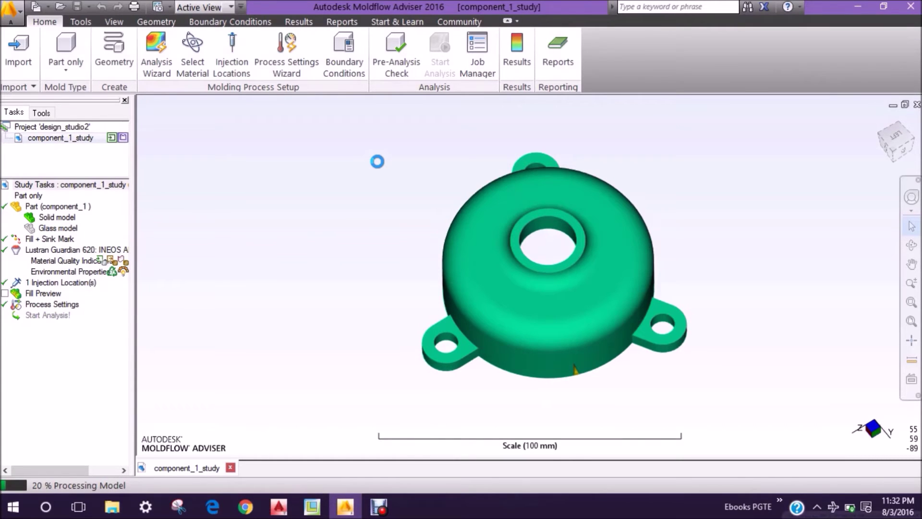
Browse the Tools, View, Geometry and Boundary Conditions tabs, leaving the interface panels unchanged.
{"action": "left_click", "coordinate": [81, 21]}
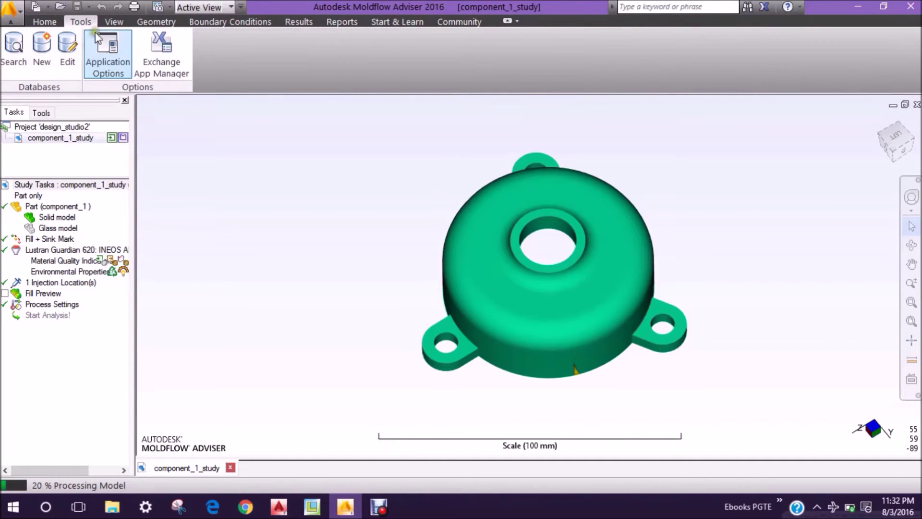
{"action": "left_click", "coordinate": [110, 23]}
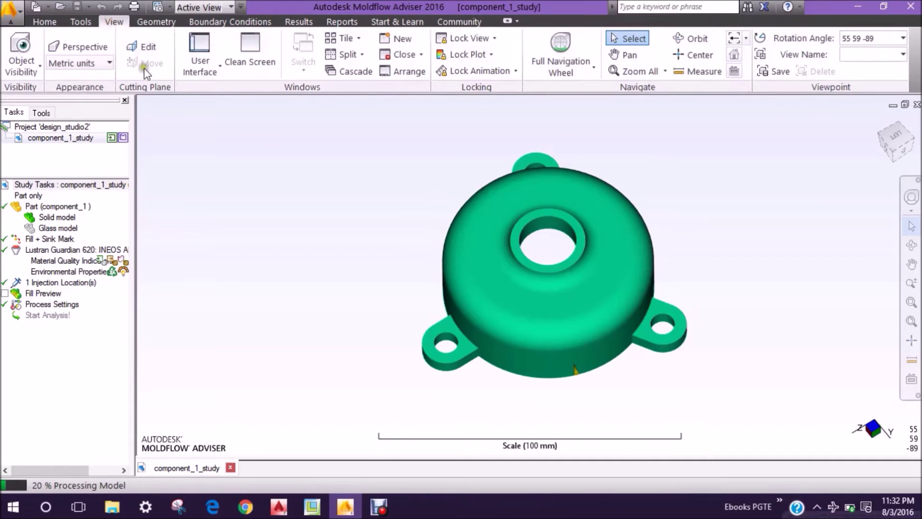
{"action": "left_click", "coordinate": [213, 72]}
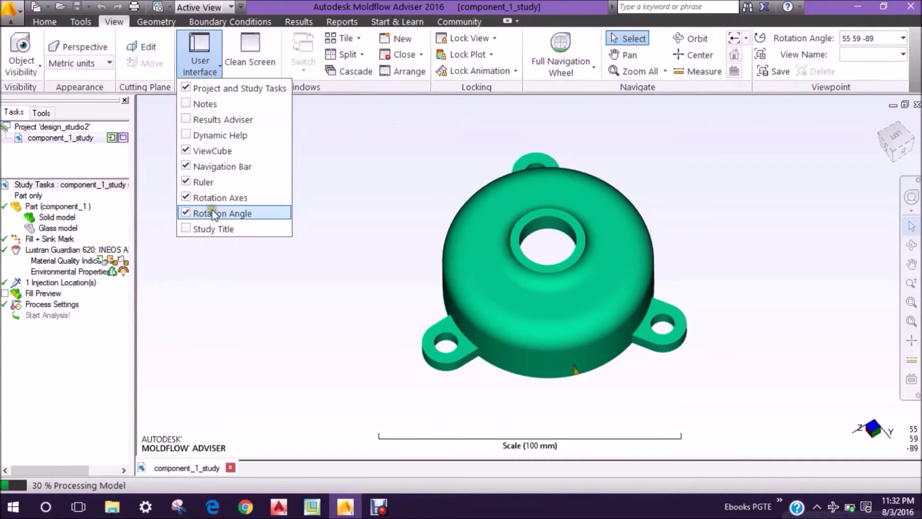
{"action": "left_click", "coordinate": [344, 88]}
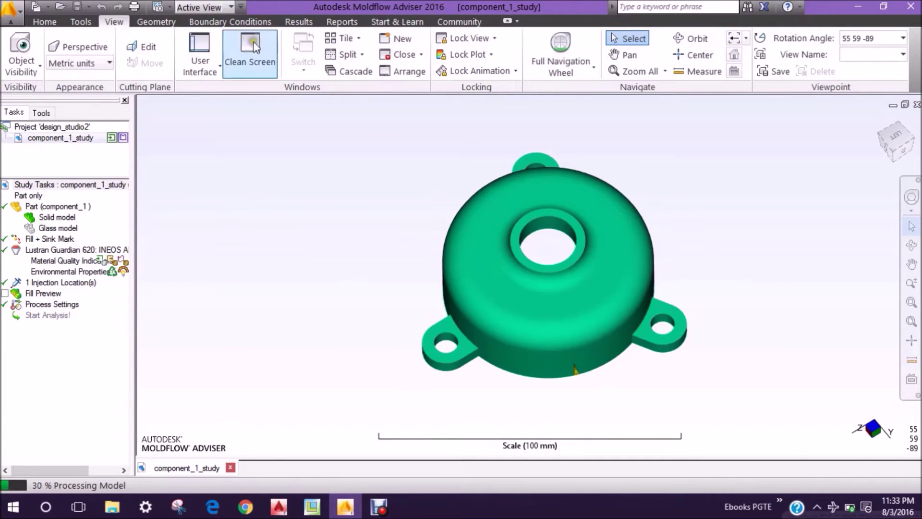
{"action": "left_click", "coordinate": [165, 24]}
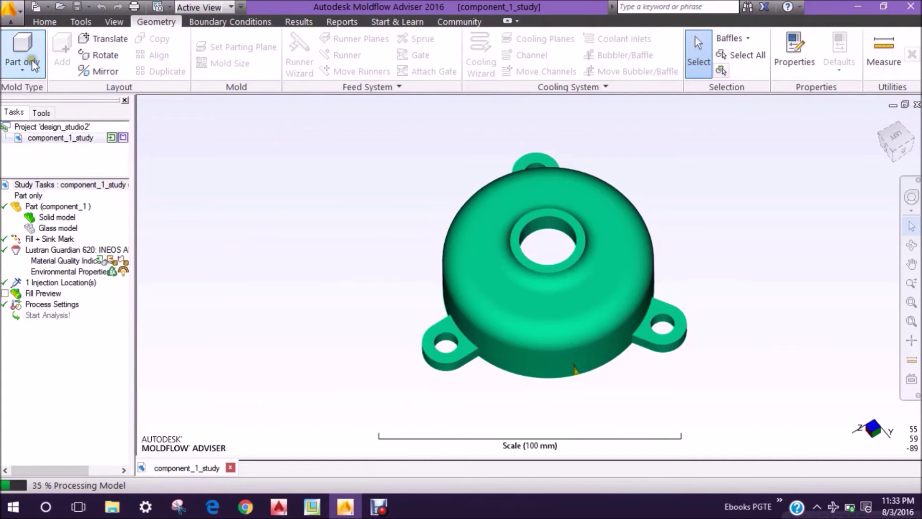
{"action": "left_click", "coordinate": [226, 21]}
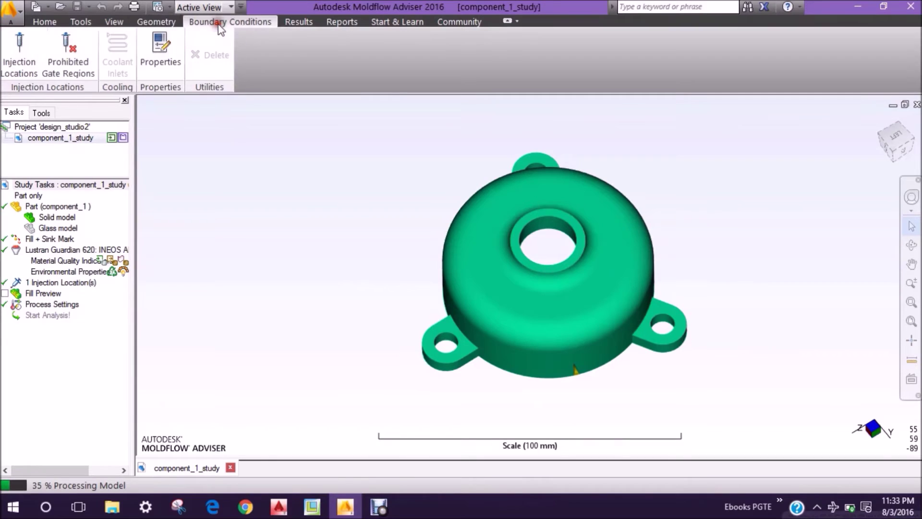
Browse the Results, Reports, Learning and Community tabs, keeping image capture on the active view.
{"action": "left_click", "coordinate": [301, 21]}
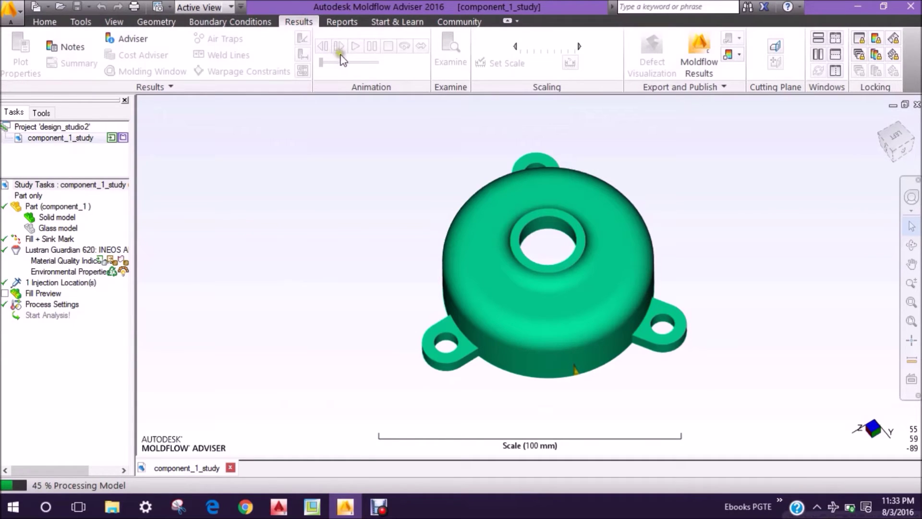
{"action": "left_click", "coordinate": [339, 24]}
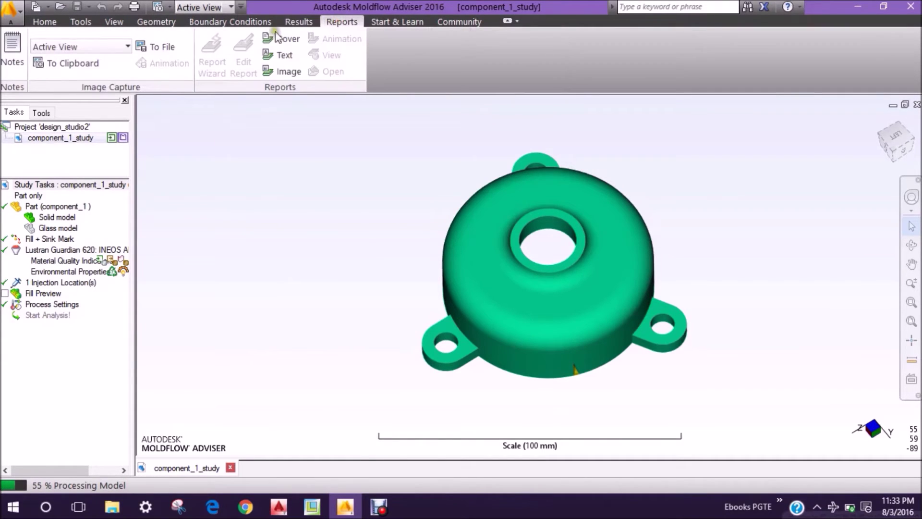
{"action": "left_click", "coordinate": [75, 47]}
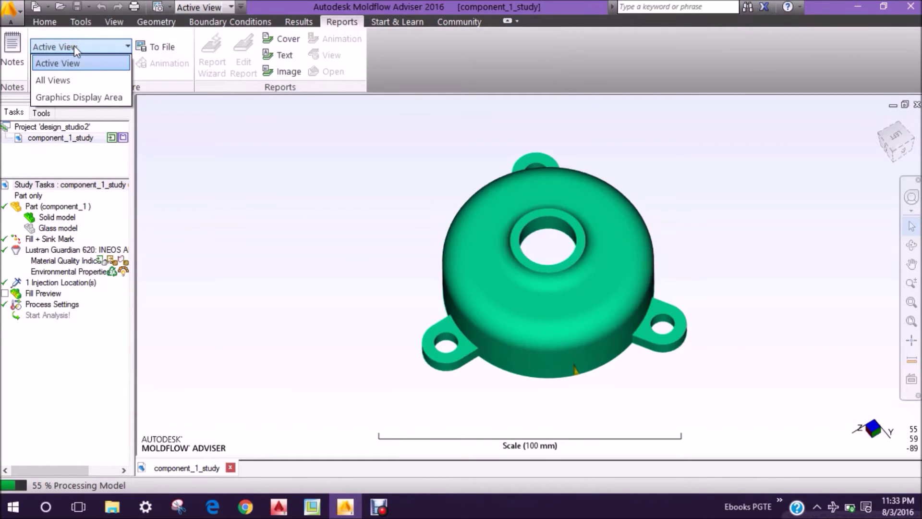
{"action": "left_click", "coordinate": [74, 45]}
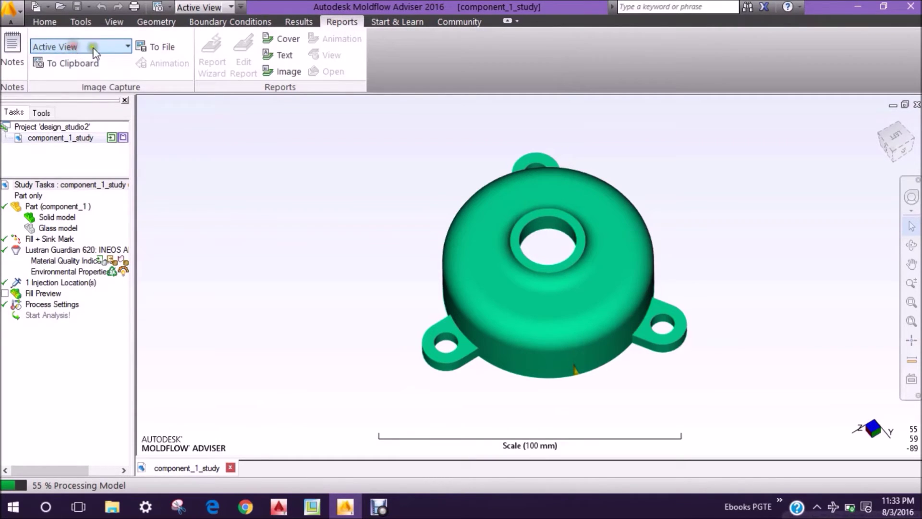
{"action": "left_click", "coordinate": [387, 23]}
{"action": "left_click", "coordinate": [439, 19]}
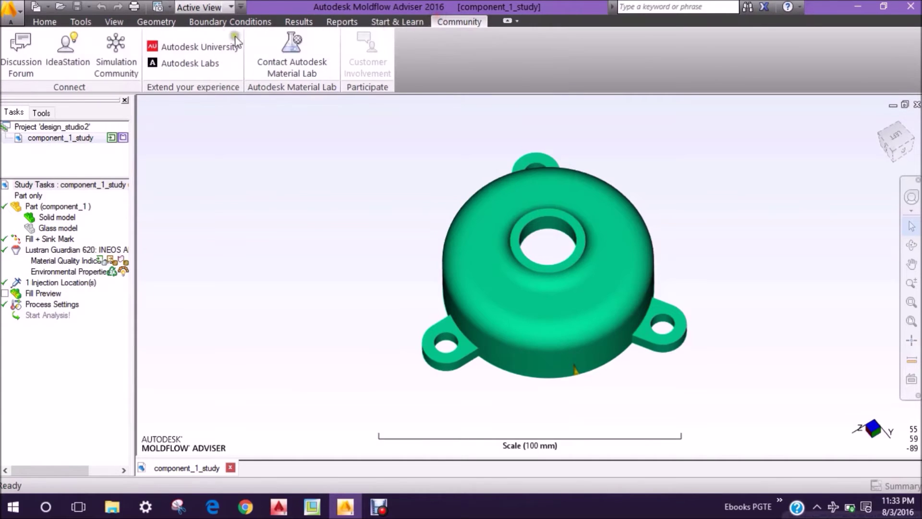
{"action": "left_click", "coordinate": [45, 21]}
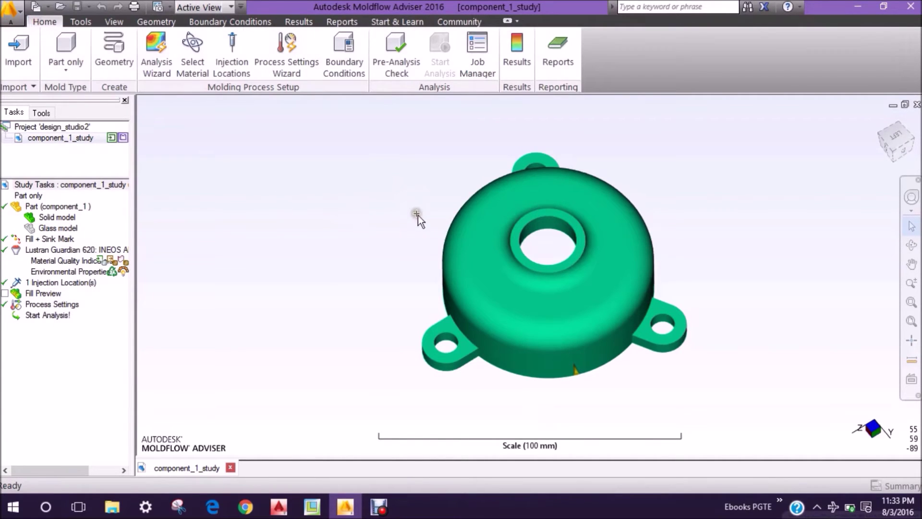
Orbit the part while the Plastic flow result shows it filling up to 93%.
{"action": "mouse_move", "coordinate": [452, 262]}
{"action": "middle_mouse_down"}
{"action": "mouse_move", "coordinate": [480, 226]}
{"action": "mouse_move", "coordinate": [471, 192]}
{"action": "mouse_move", "coordinate": [481, 191]}
{"action": "mouse_move", "coordinate": [453, 233]}
{"action": "mouse_move", "coordinate": [461, 270]}
{"action": "mouse_move", "coordinate": [476, 242]}
{"action": "mouse_move", "coordinate": [384, 247]}
{"action": "mouse_move", "coordinate": [429, 265]}
{"action": "middle_mouse_up"}
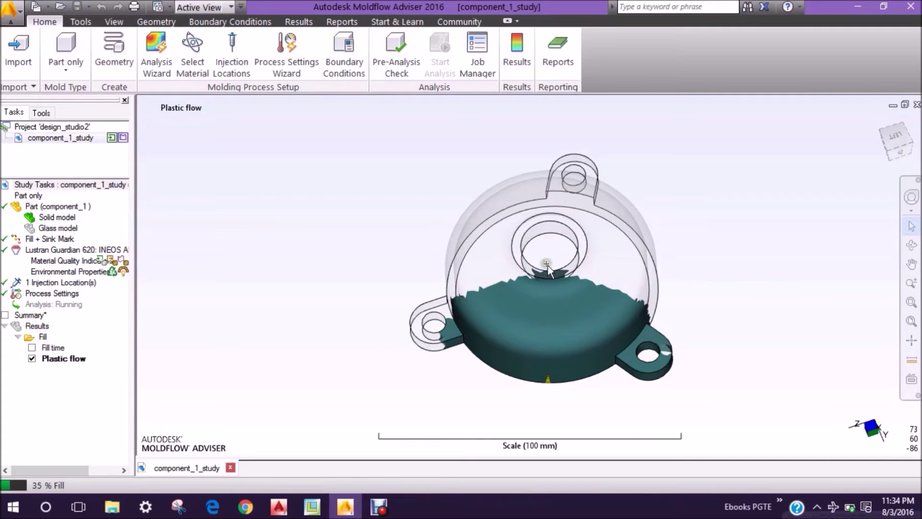
{"action": "mouse_move", "coordinate": [559, 300]}
{"action": "middle_mouse_down"}
{"action": "mouse_move", "coordinate": [474, 258]}
{"action": "mouse_move", "coordinate": [418, 315]}
{"action": "mouse_move", "coordinate": [433, 240]}
{"action": "mouse_move", "coordinate": [373, 227]}
{"action": "mouse_move", "coordinate": [379, 292]}
{"action": "mouse_move", "coordinate": [393, 305]}
{"action": "middle_mouse_up"}
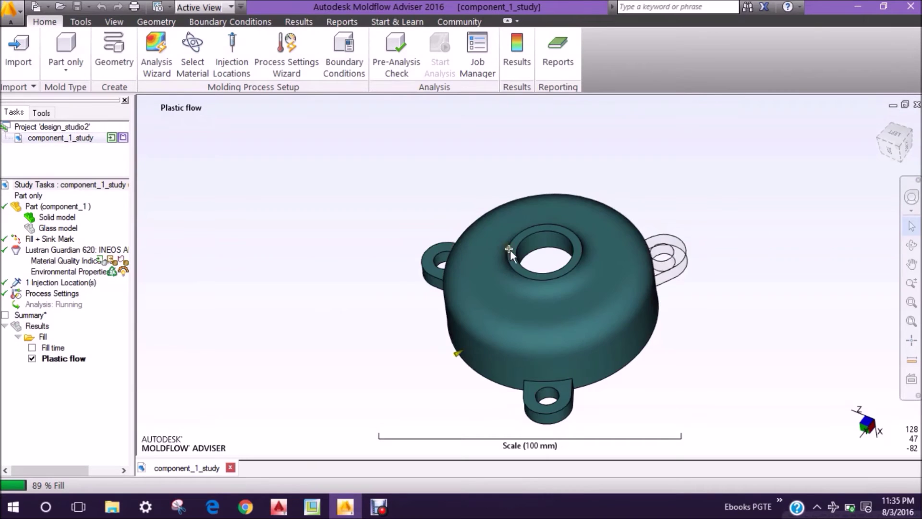
{"action": "mouse_move", "coordinate": [510, 250]}
{"action": "middle_mouse_down"}
{"action": "mouse_move", "coordinate": [490, 377]}
{"action": "mouse_move", "coordinate": [480, 385]}
{"action": "mouse_move", "coordinate": [344, 305]}
{"action": "mouse_move", "coordinate": [286, 317]}
{"action": "mouse_move", "coordinate": [322, 325]}
{"action": "mouse_move", "coordinate": [431, 319]}
{"action": "mouse_move", "coordinate": [445, 302]}
{"action": "mouse_move", "coordinate": [458, 353]}
{"action": "mouse_move", "coordinate": [453, 322]}
{"action": "mouse_move", "coordinate": [370, 294]}
{"action": "mouse_move", "coordinate": [330, 305]}
{"action": "mouse_move", "coordinate": [335, 350]}
{"action": "middle_mouse_up"}
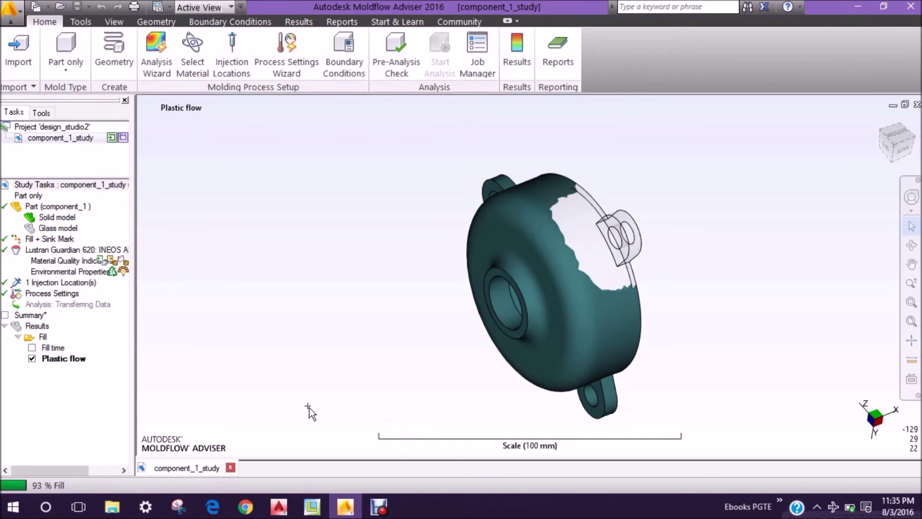
Orbit the filled part to a front-on view as the Injection pressure and Average temperature results appear.
{"action": "mouse_move", "coordinate": [502, 250]}
{"action": "middle_mouse_down"}
{"action": "mouse_move", "coordinate": [659, 231]}
{"action": "mouse_move", "coordinate": [651, 225]}
{"action": "middle_mouse_up"}
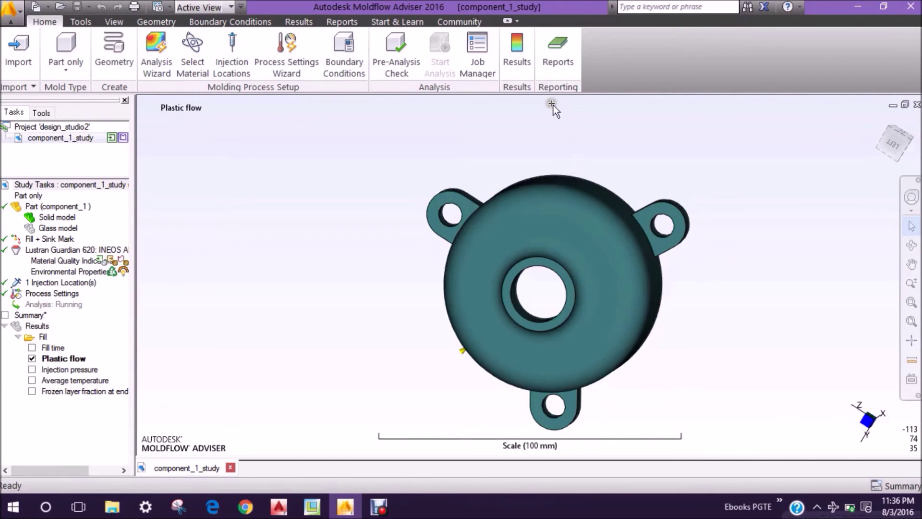
Orbit and zoom the part until the analysis finishes, then dismiss the Analysis complete message.
{"action": "left_click", "coordinate": [518, 57]}
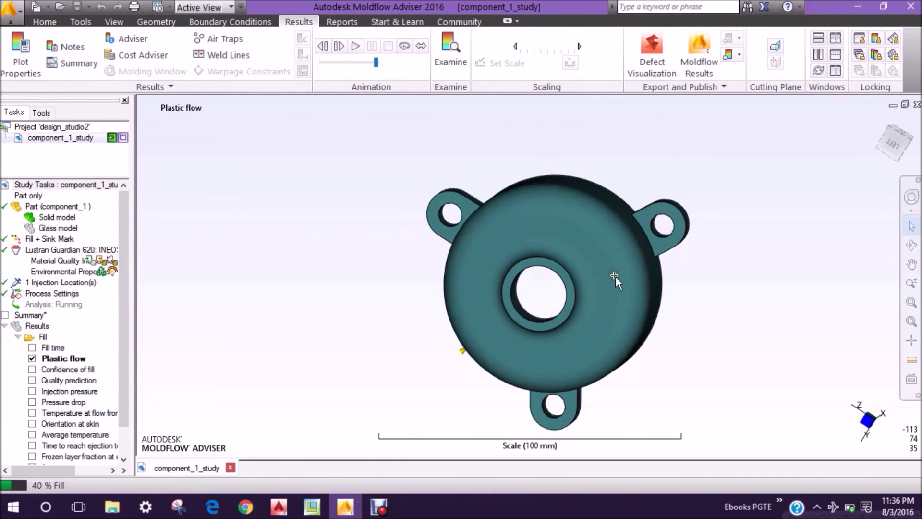
{"action": "left_click_drag", "start_coordinate": [645, 345], "coordinate": [637, 310]}
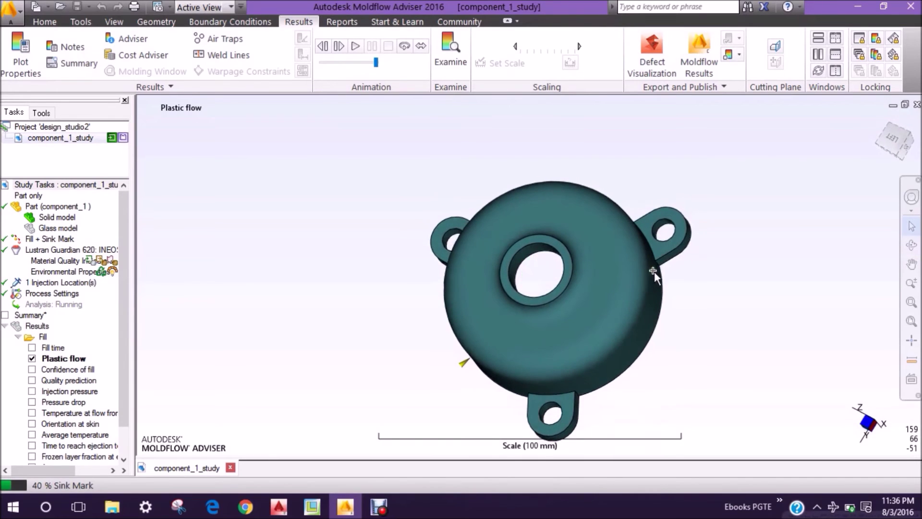
{"action": "scroll", "coordinate": [661, 273], "scroll_direction": "down", "scroll_amount": 1}
{"action": "scroll", "coordinate": [682, 312], "scroll_direction": "down", "scroll_amount": 1}
{"action": "scroll", "coordinate": [679, 349], "scroll_direction": "up", "scroll_amount": 2}
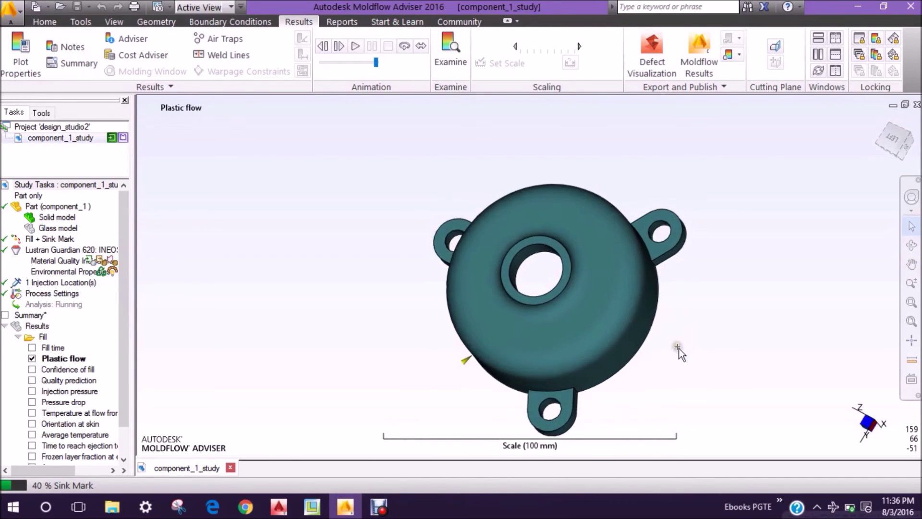
{"action": "scroll", "coordinate": [687, 360], "scroll_direction": "down", "scroll_amount": 1}
{"action": "mouse_move", "coordinate": [690, 363]}
{"action": "middle_mouse_down"}
{"action": "mouse_move", "coordinate": [700, 391]}
{"action": "mouse_move", "coordinate": [718, 377]}
{"action": "mouse_move", "coordinate": [707, 347]}
{"action": "mouse_move", "coordinate": [706, 379]}
{"action": "middle_mouse_up"}
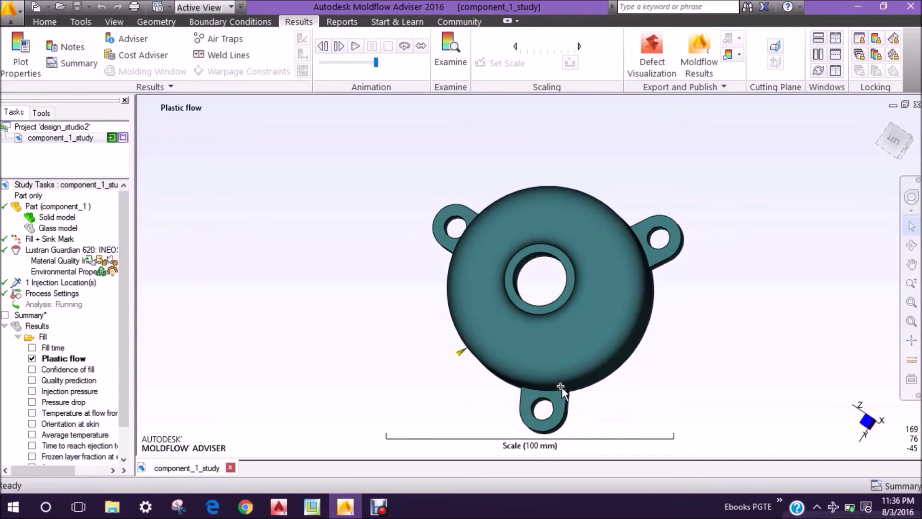
{"action": "mouse_move", "coordinate": [539, 401]}
{"action": "middle_mouse_down"}
{"action": "mouse_move", "coordinate": [570, 376]}
{"action": "mouse_move", "coordinate": [548, 305]}
{"action": "mouse_move", "coordinate": [546, 194]}
{"action": "mouse_move", "coordinate": [539, 258]}
{"action": "mouse_move", "coordinate": [613, 397]}
{"action": "mouse_move", "coordinate": [613, 376]}
{"action": "middle_mouse_up"}
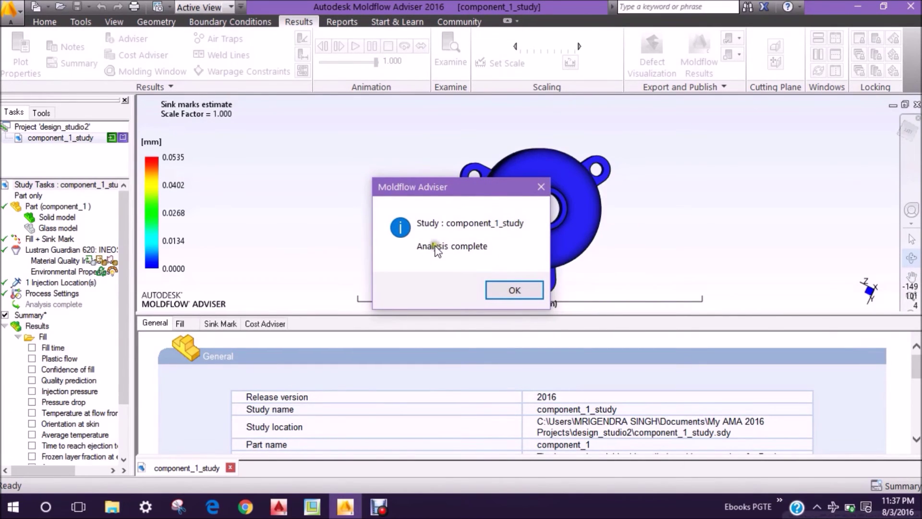
{"action": "left_click", "coordinate": [502, 291]}
Orbit and zoom the part to inspect the sink-mark spots near the mounting lugs on its underside.
{"action": "left_click_drag", "start_coordinate": [502, 291], "coordinate": [408, 129]}
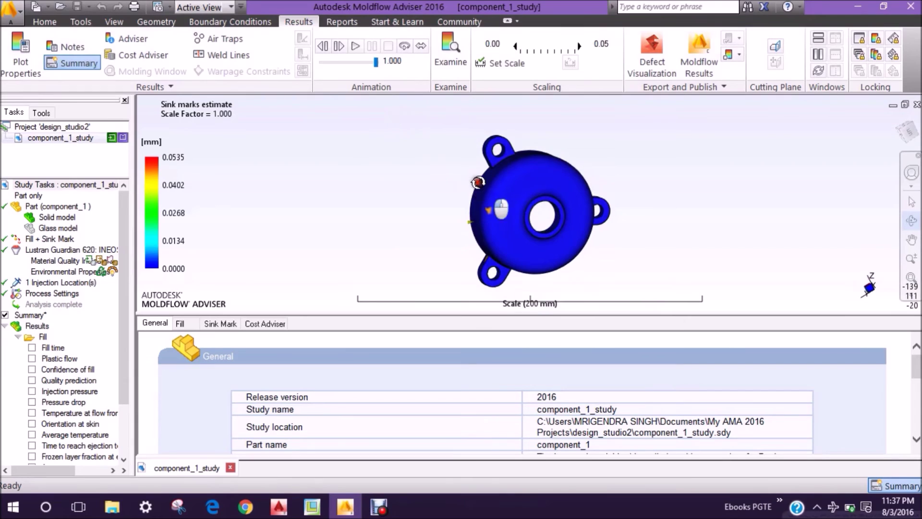
{"action": "key", "text": "Escape"}
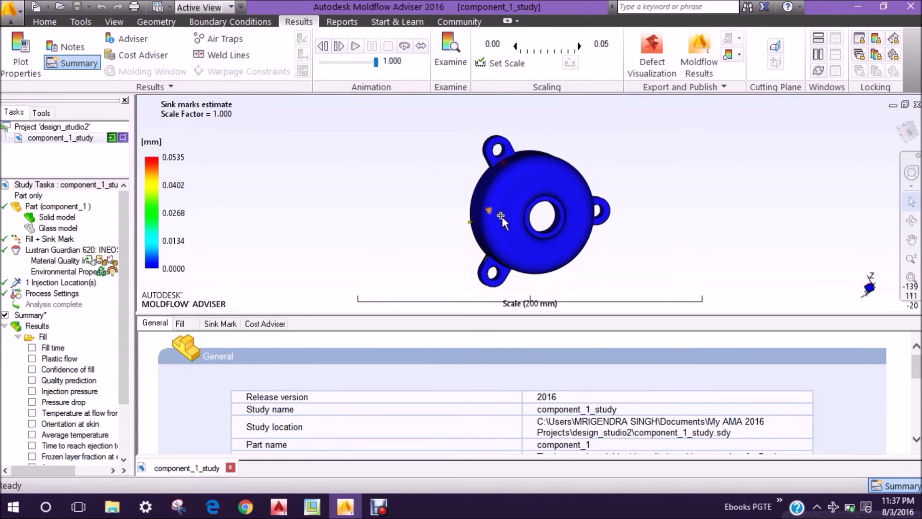
{"action": "middle_click_drag", "start_coordinate": [501, 218], "coordinate": [592, 254]}
{"action": "scroll", "coordinate": [486, 259], "scroll_direction": "up", "scroll_amount": 2}
{"action": "scroll", "coordinate": [485, 257], "scroll_direction": "up", "scroll_amount": 2}
{"action": "scroll", "coordinate": [517, 260], "scroll_direction": "down", "scroll_amount": 1}
{"action": "scroll", "coordinate": [592, 254], "scroll_direction": "down", "scroll_amount": 2}
{"action": "scroll", "coordinate": [590, 257], "scroll_direction": "down", "scroll_amount": 2}
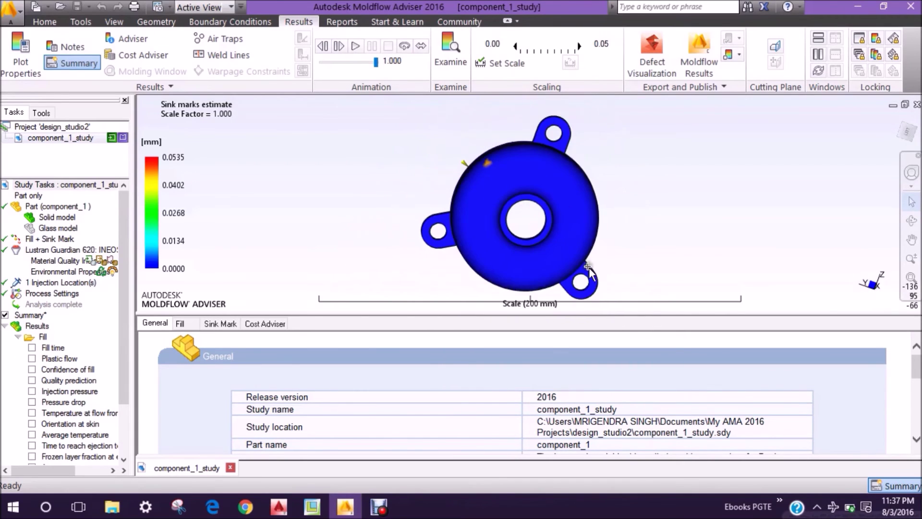
{"action": "scroll", "coordinate": [590, 283], "scroll_direction": "up", "scroll_amount": 3}
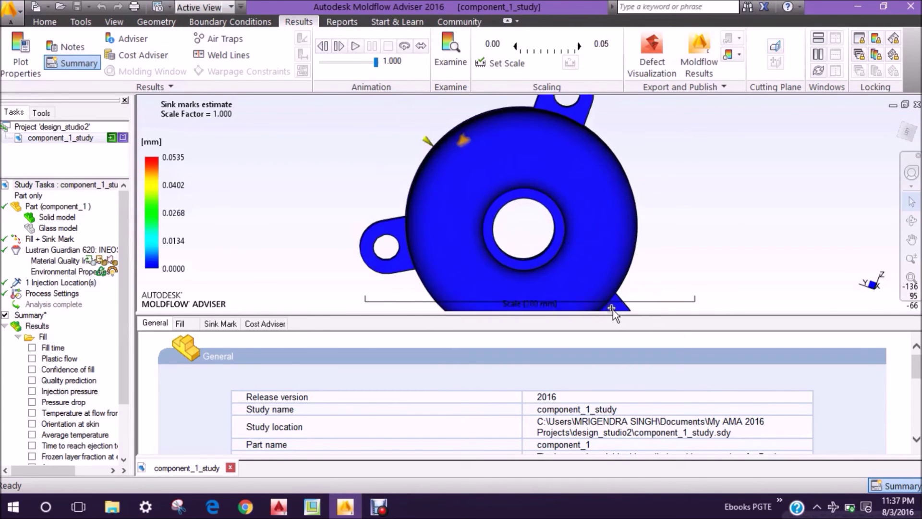
{"action": "scroll", "coordinate": [613, 310], "scroll_direction": "down", "scroll_amount": 2}
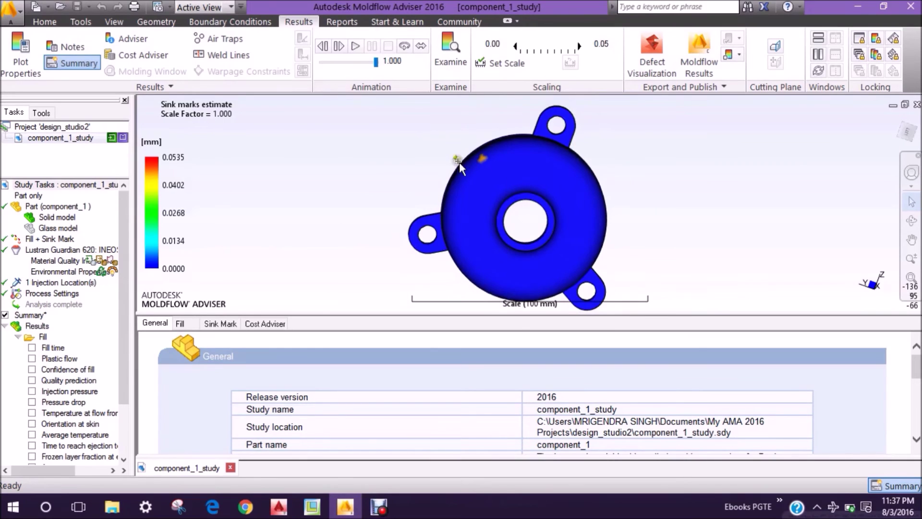
{"action": "mouse_move", "coordinate": [439, 198]}
{"action": "middle_mouse_down"}
{"action": "mouse_move", "coordinate": [608, 310]}
{"action": "mouse_move", "coordinate": [604, 198]}
{"action": "middle_mouse_up"}
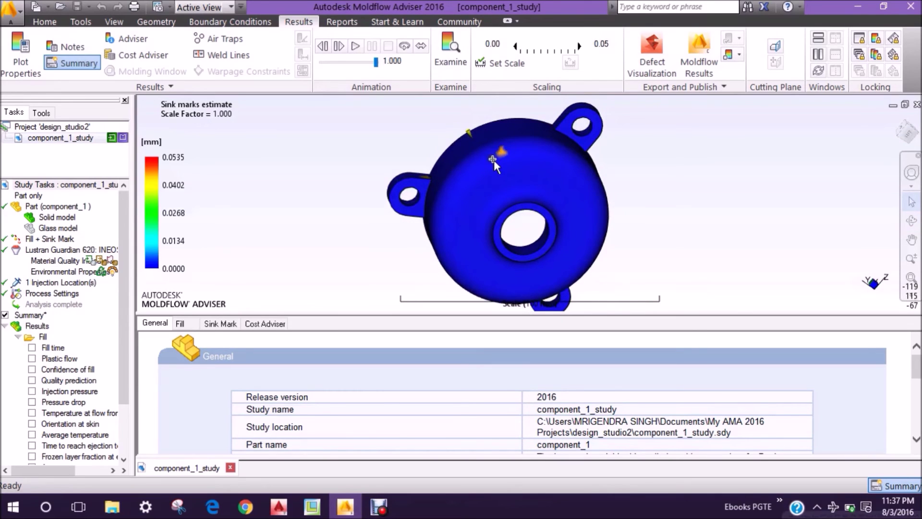
{"action": "mouse_move", "coordinate": [500, 154]}
{"action": "middle_mouse_down"}
{"action": "mouse_move", "coordinate": [490, 154]}
{"action": "mouse_move", "coordinate": [494, 122]}
{"action": "mouse_move", "coordinate": [539, 115]}
{"action": "mouse_move", "coordinate": [545, 226]}
{"action": "mouse_move", "coordinate": [665, 267]}
{"action": "mouse_move", "coordinate": [586, 187]}
{"action": "mouse_move", "coordinate": [584, 128]}
{"action": "mouse_move", "coordinate": [610, 155]}
{"action": "mouse_move", "coordinate": [609, 222]}
{"action": "mouse_move", "coordinate": [559, 232]}
{"action": "mouse_move", "coordinate": [494, 263]}
{"action": "mouse_move", "coordinate": [532, 206]}
{"action": "mouse_move", "coordinate": [499, 238]}
{"action": "mouse_move", "coordinate": [562, 192]}
{"action": "mouse_move", "coordinate": [535, 197]}
{"action": "mouse_move", "coordinate": [457, 179]}
{"action": "mouse_move", "coordinate": [489, 246]}
{"action": "mouse_move", "coordinate": [483, 139]}
{"action": "middle_mouse_up"}
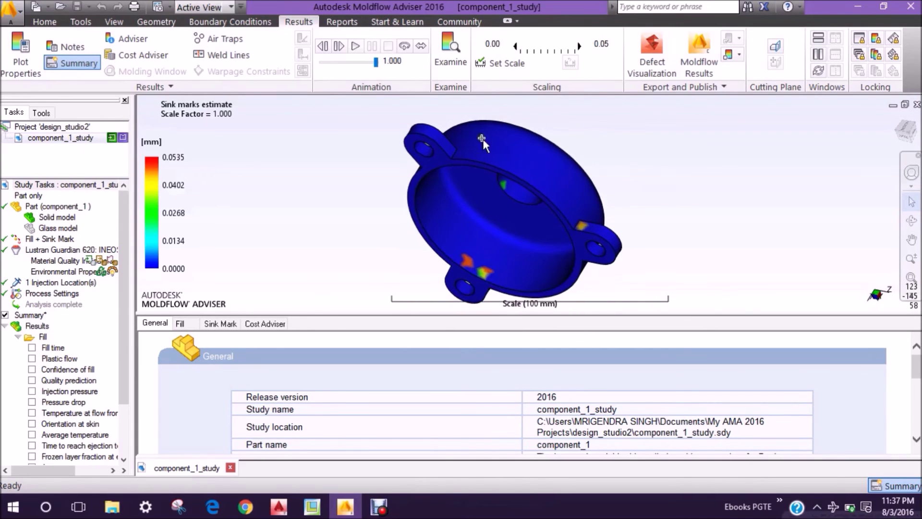
With Examine, probe sink-mark depth near a lug, on the cavity face and on the tab.
{"action": "left_click", "coordinate": [451, 43]}
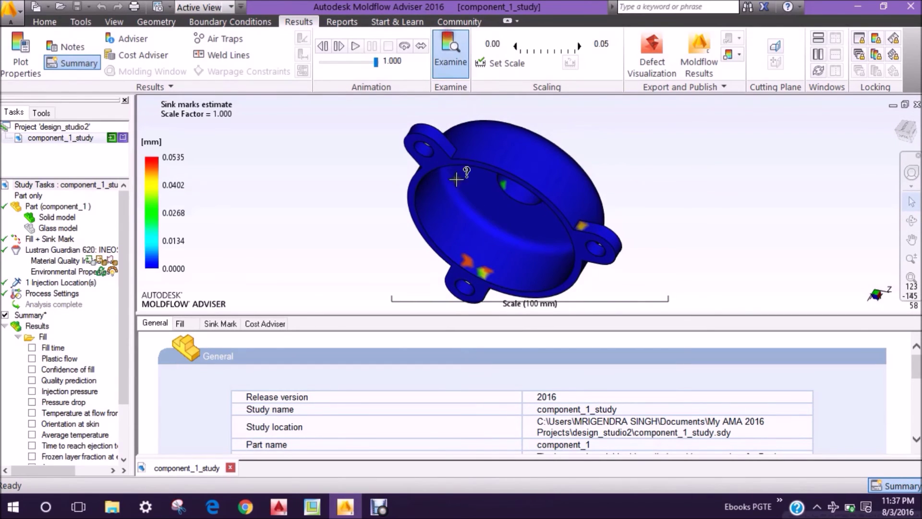
{"action": "left_click", "coordinate": [480, 277]}
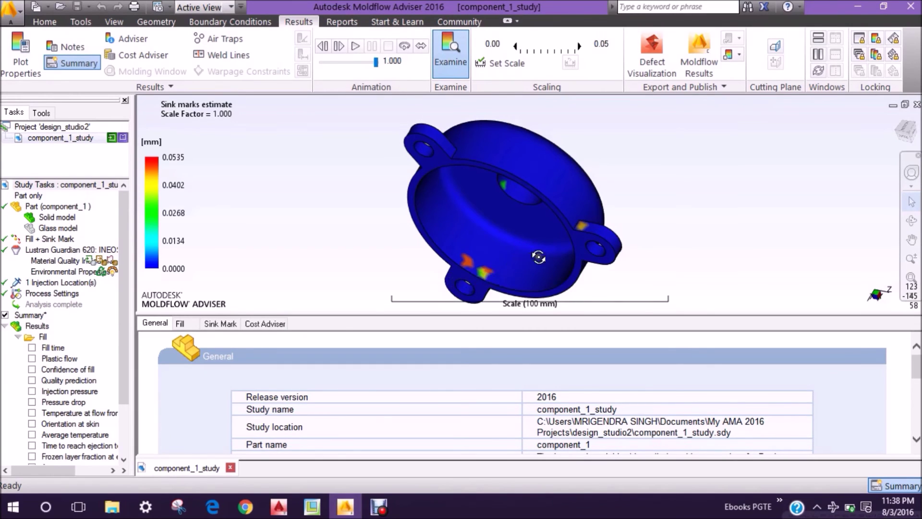
{"action": "middle_click_drag", "start_coordinate": [539, 257], "coordinate": [567, 211]}
{"action": "left_click", "coordinate": [593, 176]}
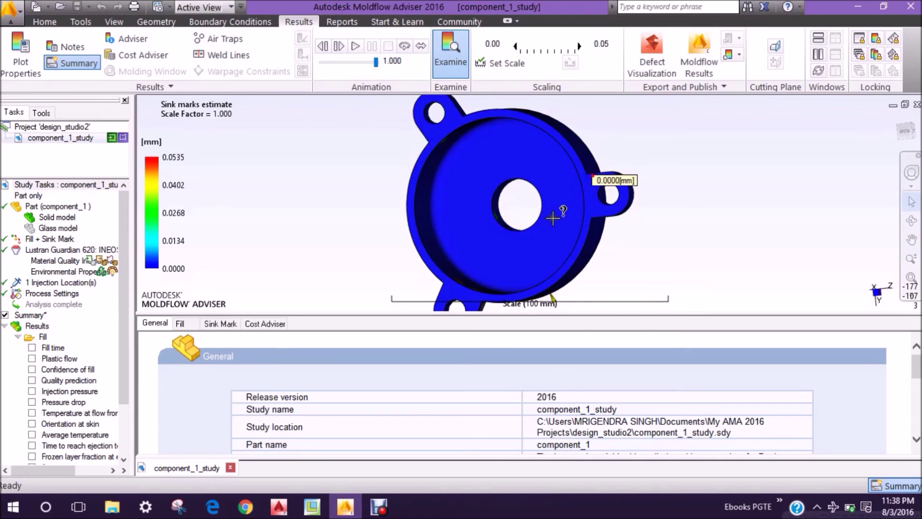
{"action": "middle_click_drag", "start_coordinate": [552, 215], "coordinate": [595, 252]}
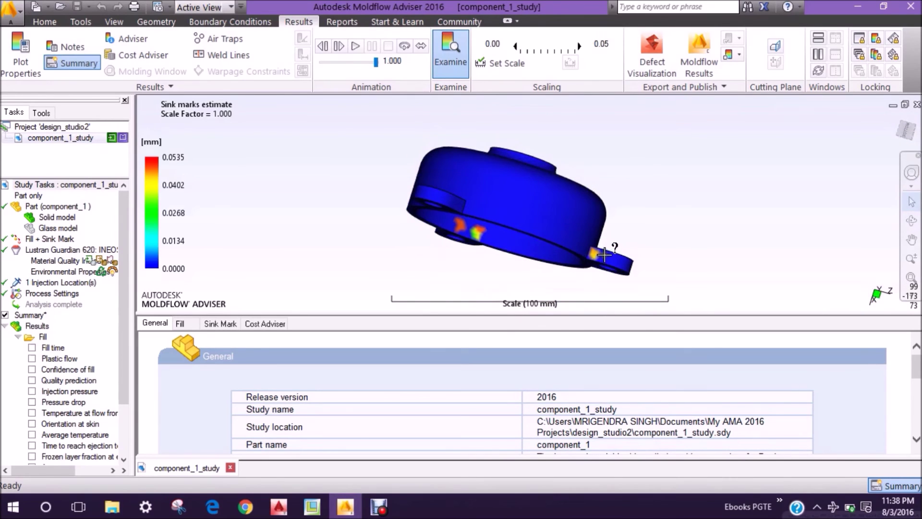
{"action": "left_click", "coordinate": [594, 254]}
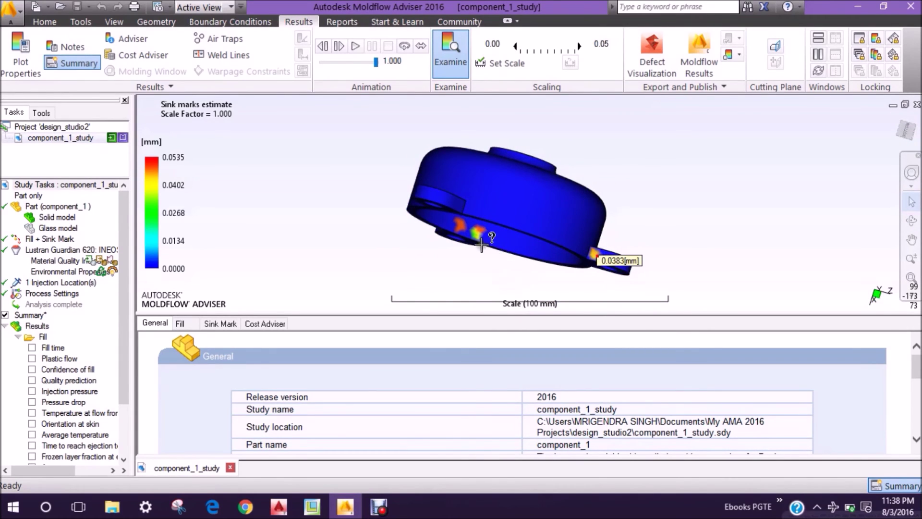
Probe sink depth at the orange sink spot and several points on the plain face.
{"action": "middle_click_drag", "start_coordinate": [473, 232], "coordinate": [490, 154]}
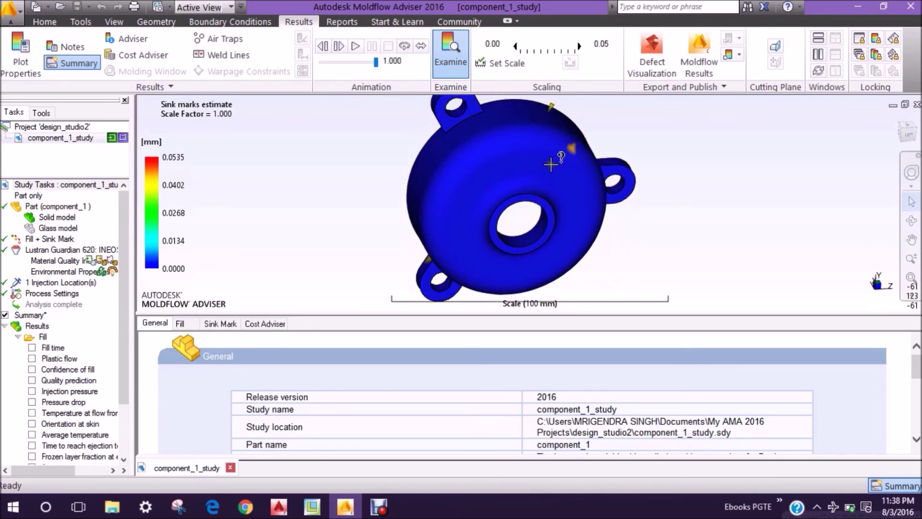
{"action": "left_click", "coordinate": [572, 149]}
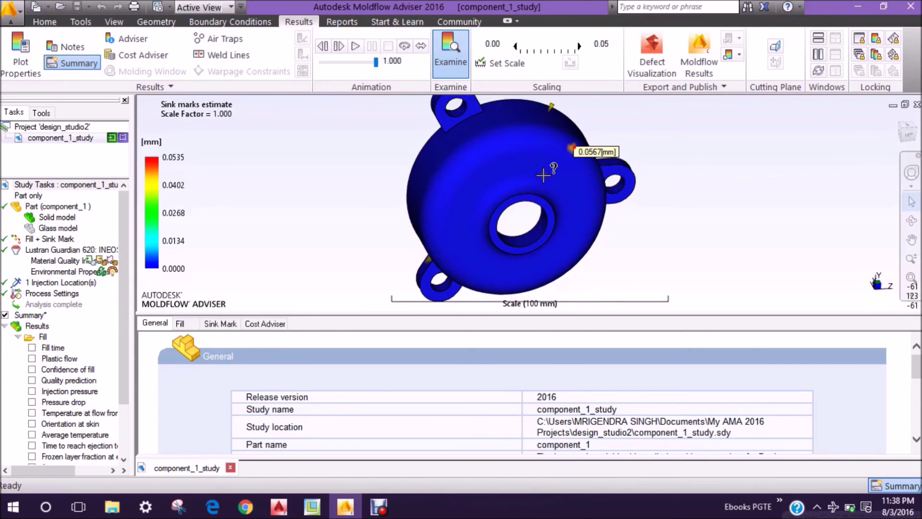
{"action": "left_click", "coordinate": [521, 162]}
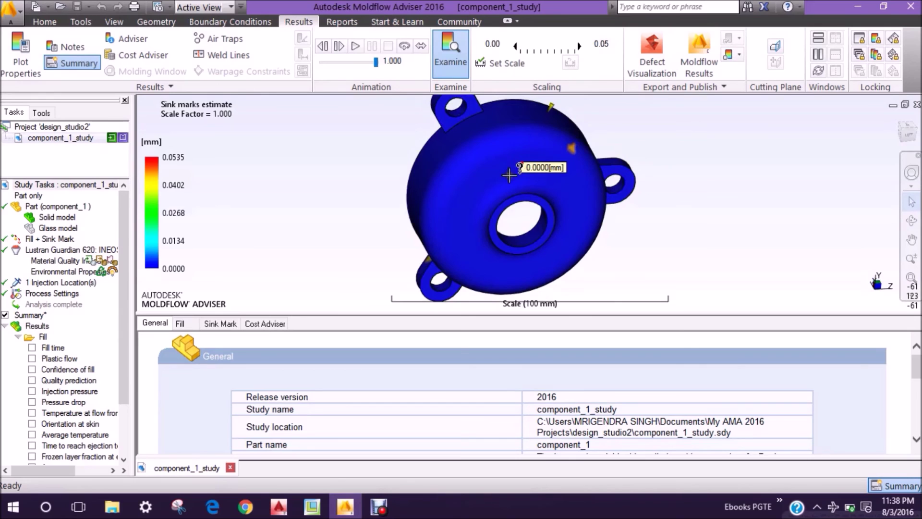
{"action": "left_click", "coordinate": [491, 211]}
{"action": "left_click", "coordinate": [569, 239]}
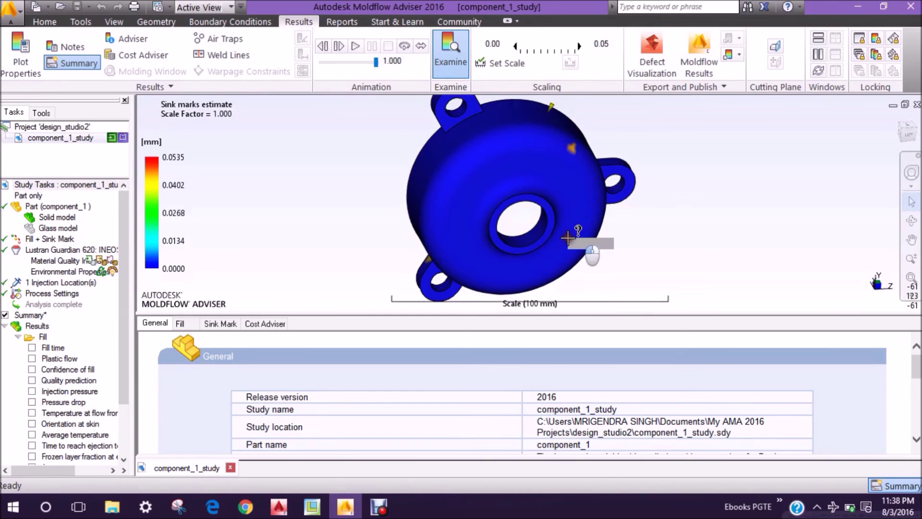
{"action": "left_click", "coordinate": [459, 260]}
Probe sink depth at the bore's edge, orbiting to view the back, front and top opening.
{"action": "middle_click_drag", "start_coordinate": [459, 260], "coordinate": [516, 110]}
{"action": "middle_click_drag", "start_coordinate": [506, 200], "coordinate": [496, 217]}
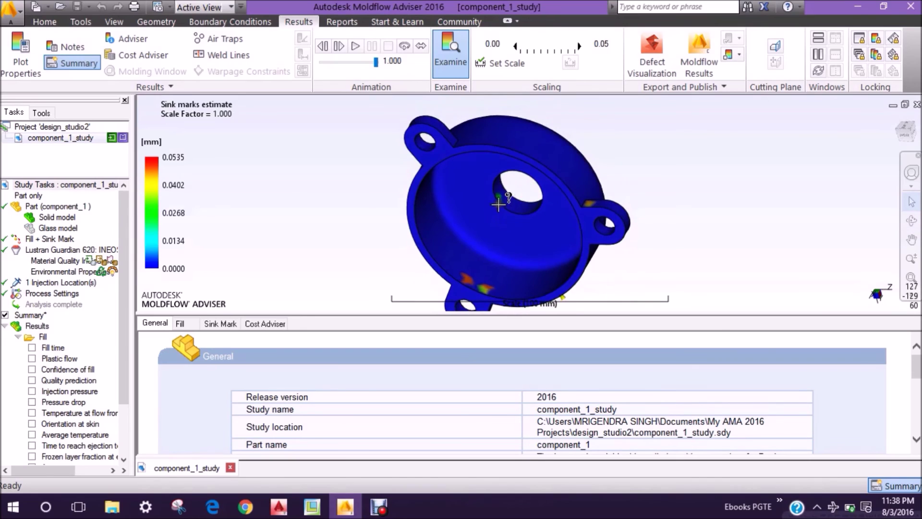
{"action": "left_click", "coordinate": [500, 196]}
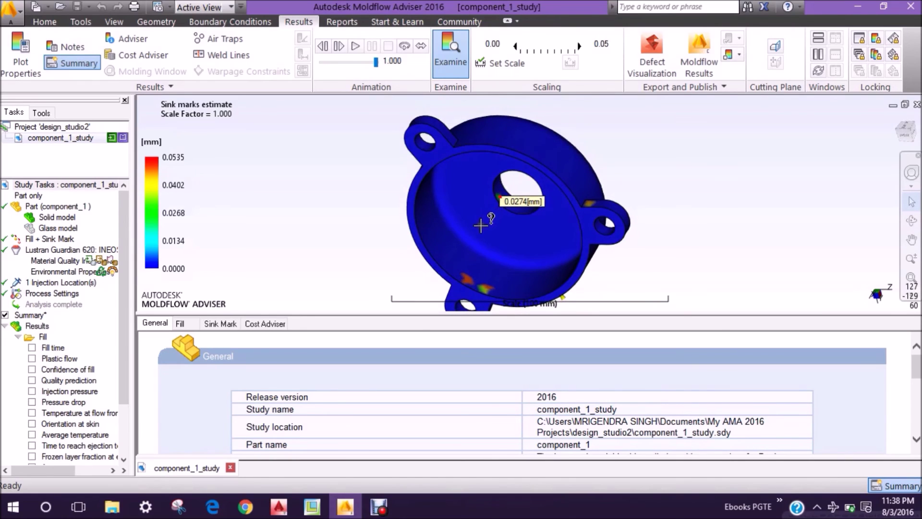
{"action": "mouse_move", "coordinate": [530, 205]}
{"action": "middle_mouse_down"}
{"action": "mouse_move", "coordinate": [555, 116]}
{"action": "mouse_move", "coordinate": [668, 279]}
{"action": "mouse_move", "coordinate": [629, 265]}
{"action": "mouse_move", "coordinate": [679, 239]}
{"action": "mouse_move", "coordinate": [636, 212]}
{"action": "mouse_move", "coordinate": [447, 226]}
{"action": "middle_mouse_up"}
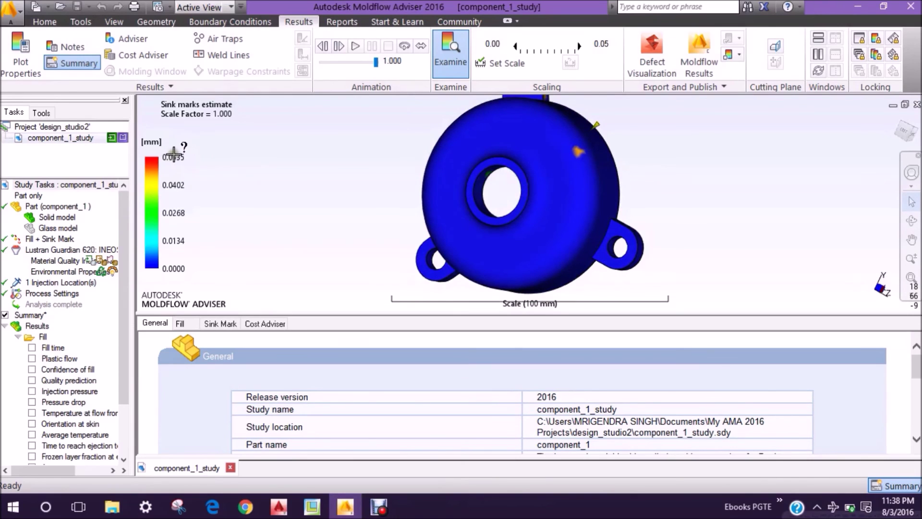
{"action": "mouse_move", "coordinate": [369, 204]}
{"action": "middle_mouse_down"}
{"action": "mouse_move", "coordinate": [499, 126]}
{"action": "mouse_move", "coordinate": [466, 87]}
{"action": "middle_mouse_up"}
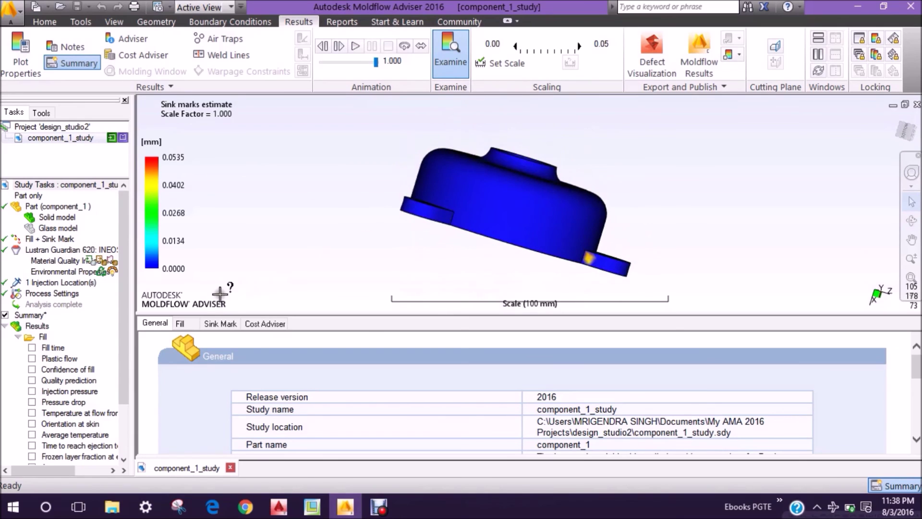
Collapse the Summary panel and display the Fill time result, oriented toward the bore.
{"action": "left_click_drag", "start_coordinate": [366, 316], "coordinate": [358, 397]}
{"action": "middle_click_drag", "start_coordinate": [403, 302], "coordinate": [439, 269]}
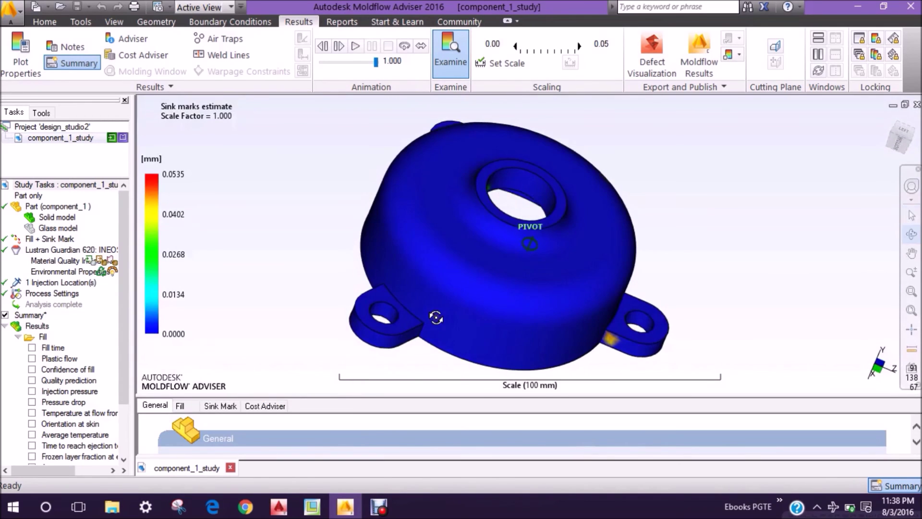
{"action": "left_click", "coordinate": [31, 348]}
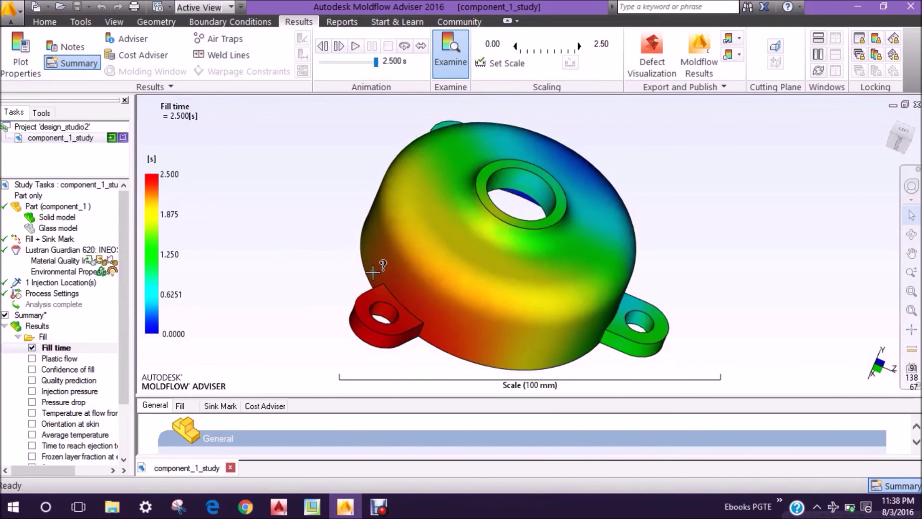
{"action": "middle_click_drag", "start_coordinate": [376, 269], "coordinate": [481, 214]}
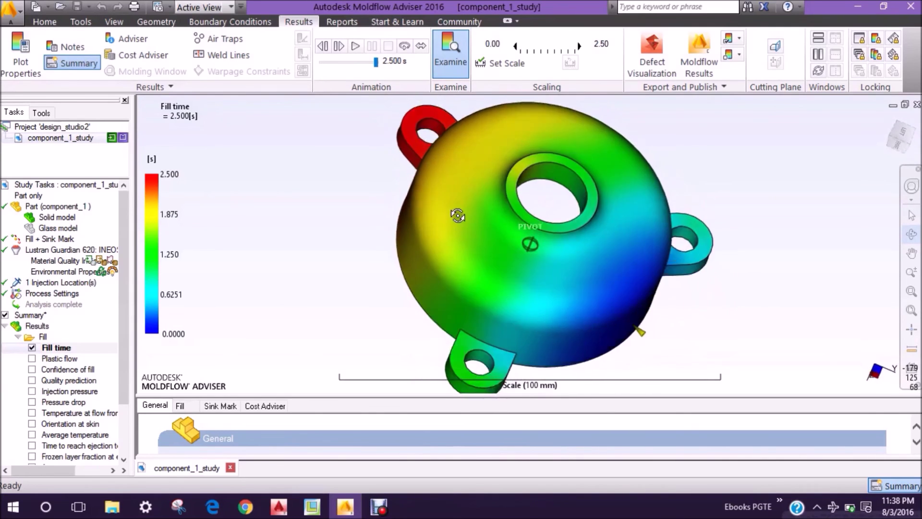
Probe fill times on the upper face and another point, reading values like 2.469 s and 1.722 s.
{"action": "left_click_drag", "start_coordinate": [458, 215], "coordinate": [384, 154]}
{"action": "key", "text": "Escape"}
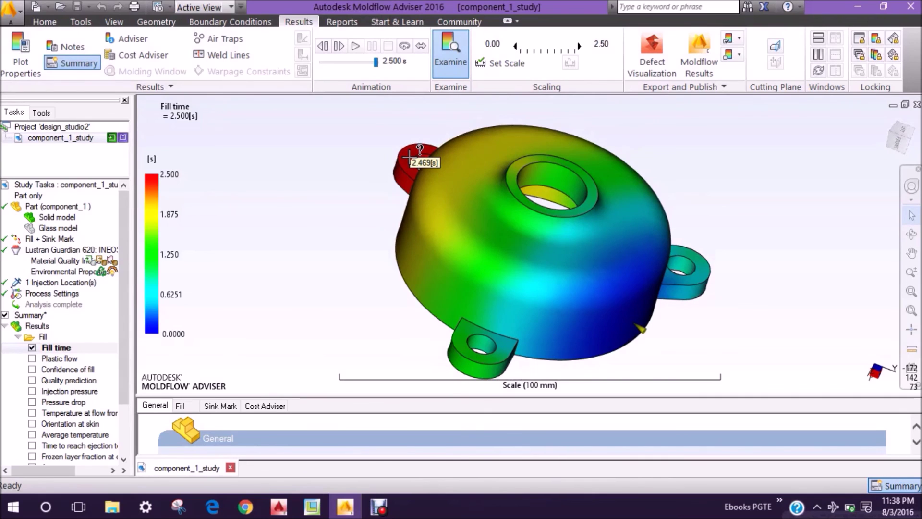
{"action": "left_click", "coordinate": [466, 189]}
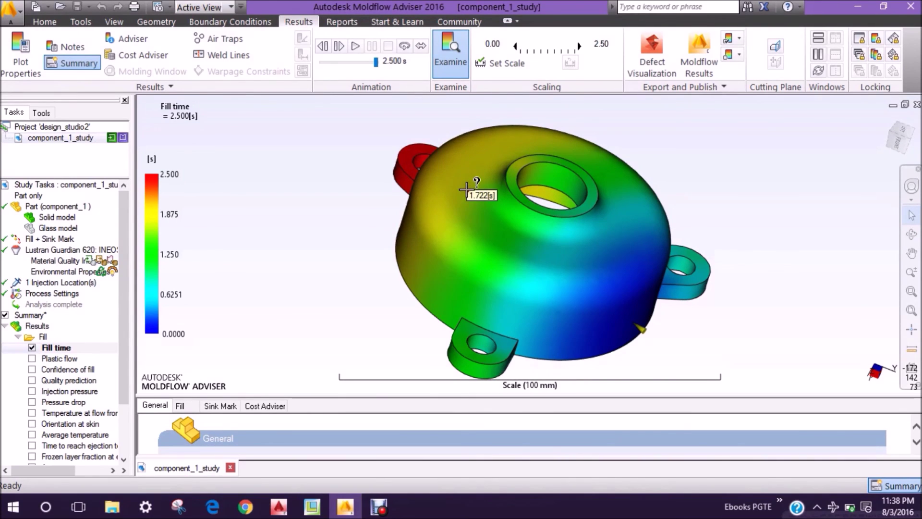
{"action": "left_click", "coordinate": [571, 260]}
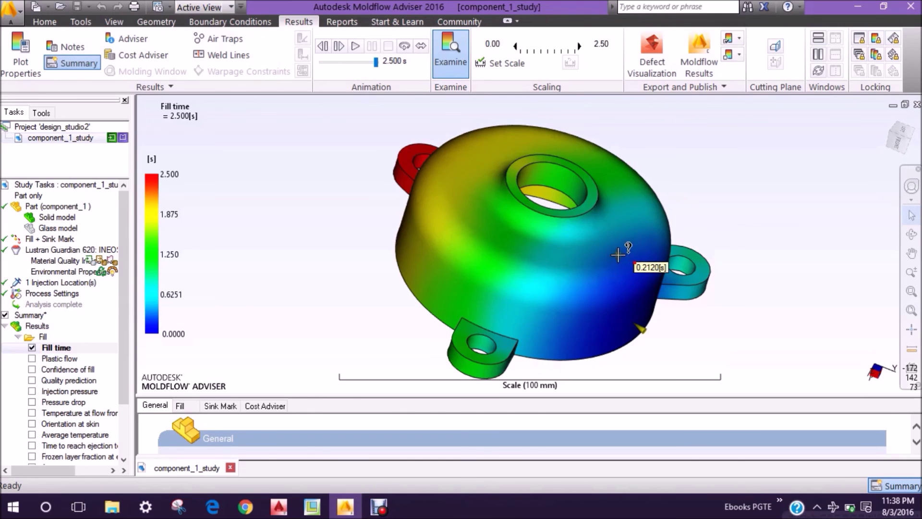
{"action": "middle_click_drag", "start_coordinate": [526, 202], "coordinate": [485, 199]}
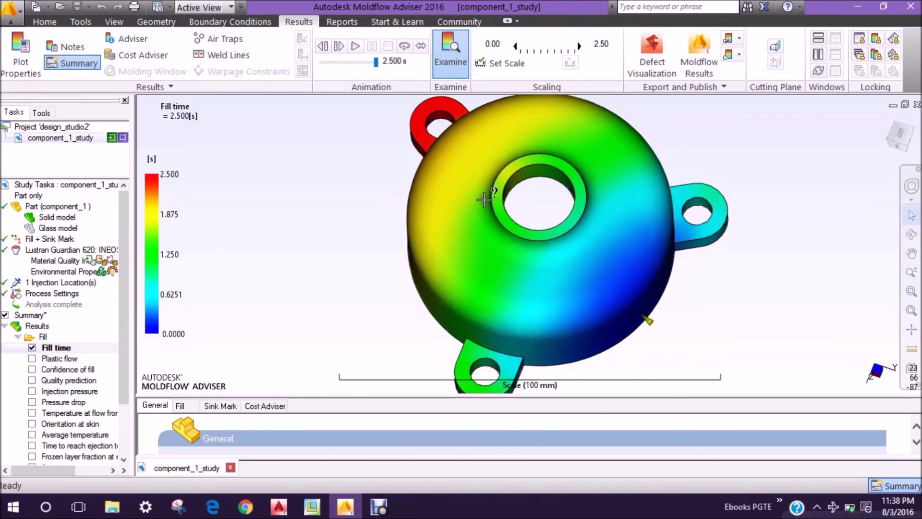
{"action": "left_click", "coordinate": [364, 44]}
Restart the fill time animation from zero and set it to loop continuously.
{"action": "left_click", "coordinate": [356, 46]}
{"action": "left_click", "coordinate": [422, 46]}
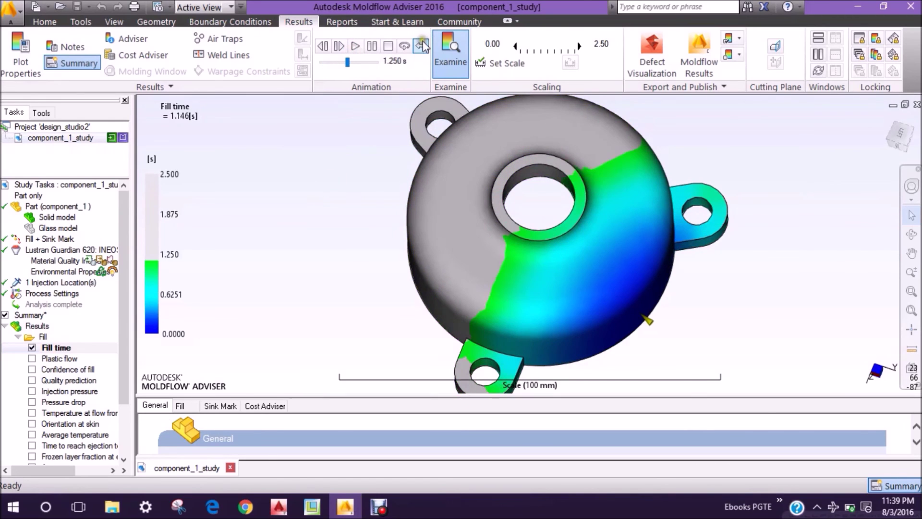